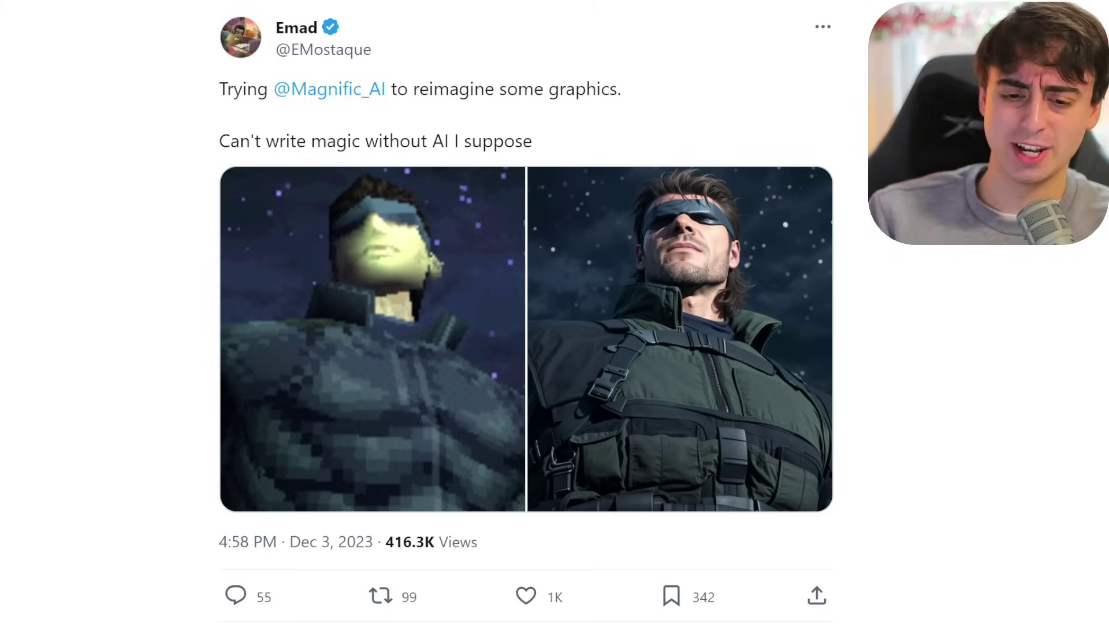
# - Scroll down to the tweet showing a blocky game character reimagined realistically with Magnific
pyautogui.scroll(-10, 742, 387)
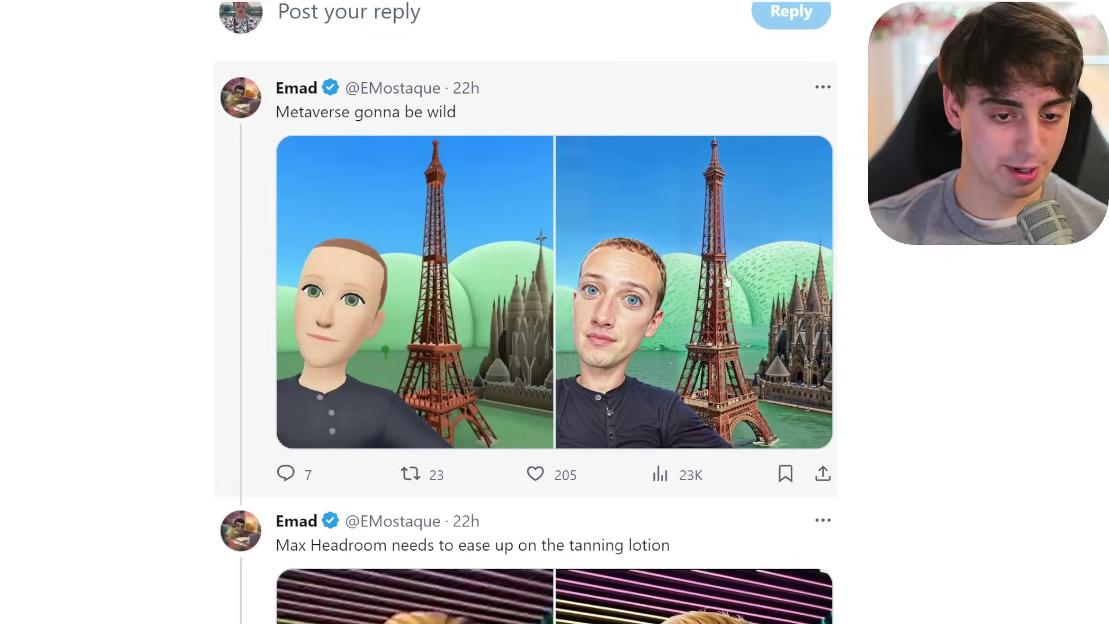
# - Browse the reply thread of Magnific before-and-after upscaling examples, stepping post by post
pyautogui.scroll(-5, 653, 332)
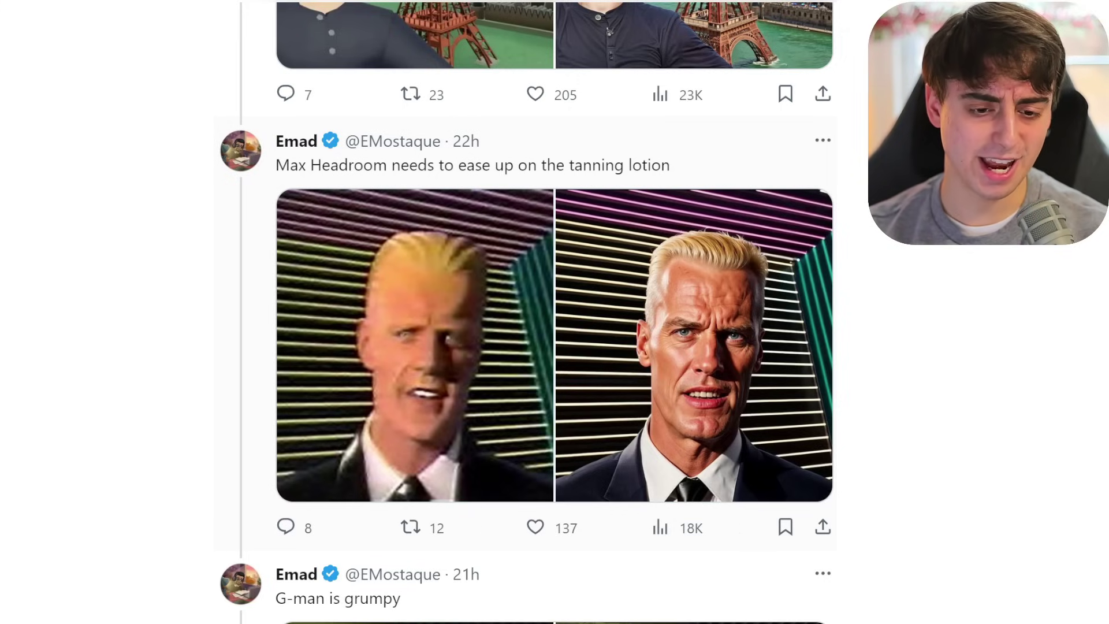
pyautogui.scroll(-12, 554, 311)
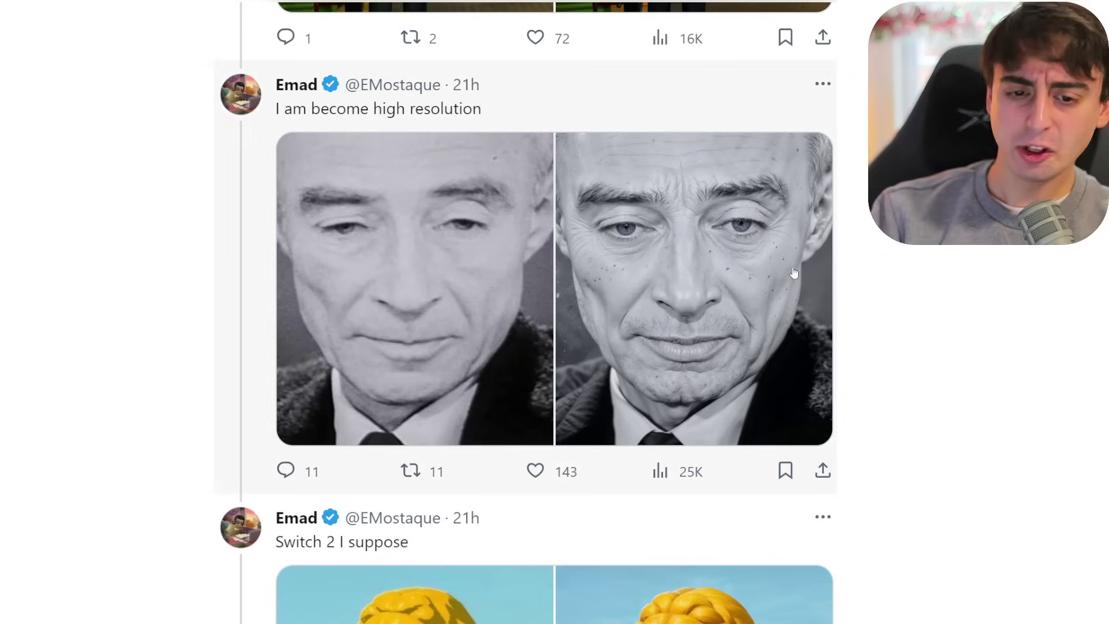
pyautogui.press('j')
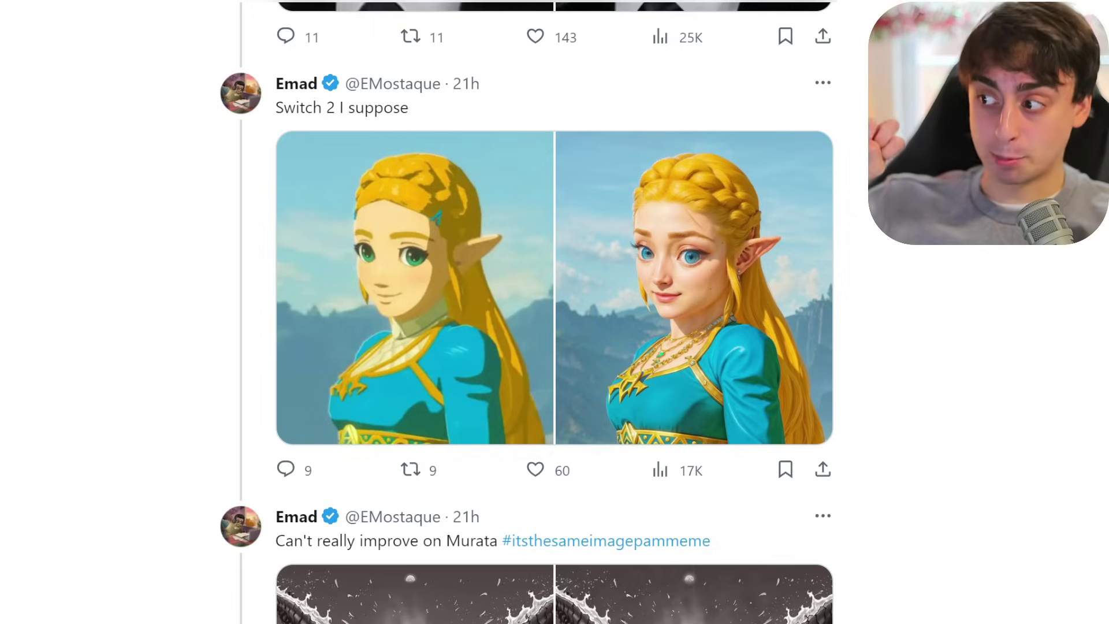
pyautogui.scroll(-15, 554, 312)
pyautogui.scroll(15, 554, 311)
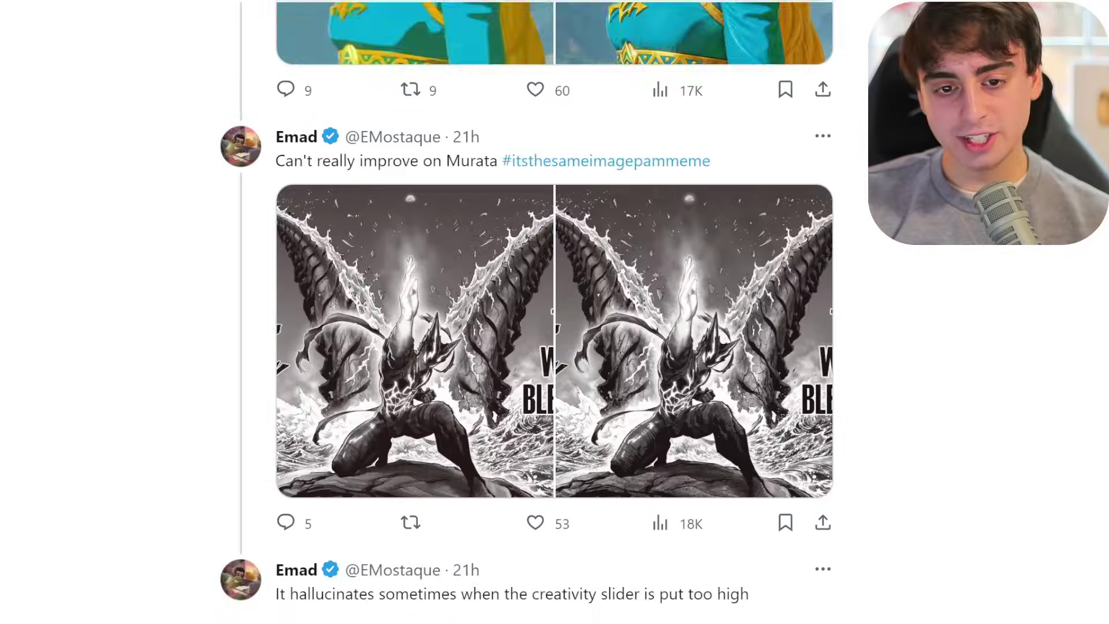
pyautogui.scroll(18, 554, 311)
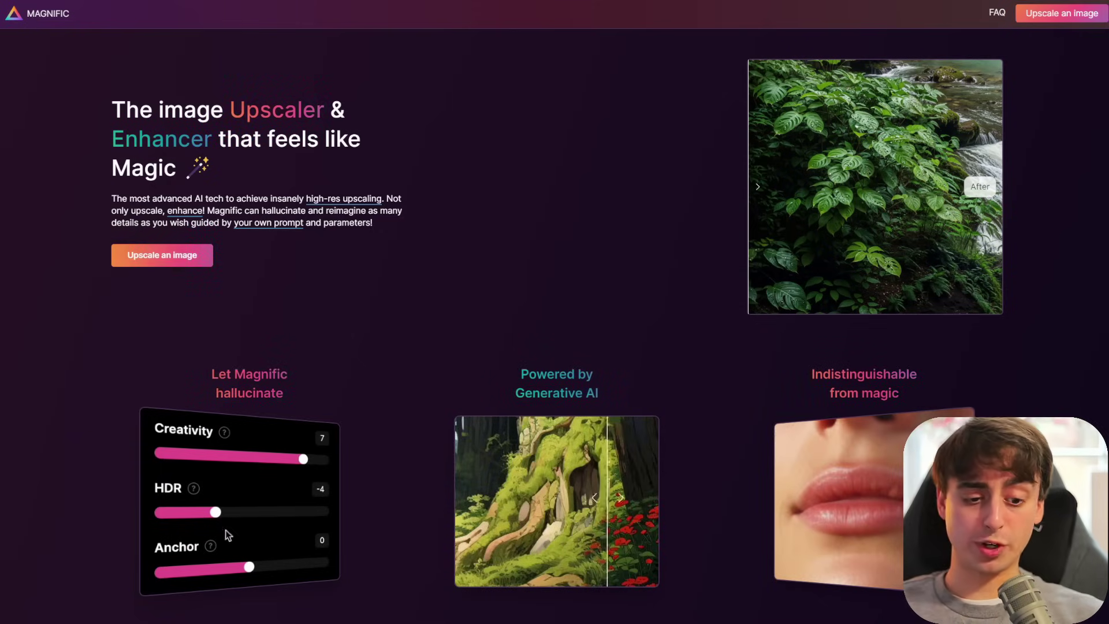
# - Scroll the Magnific homepage past Upscaling Portraits to the giant-cat library illustration example
pyautogui.scroll(-3, 554, 312)
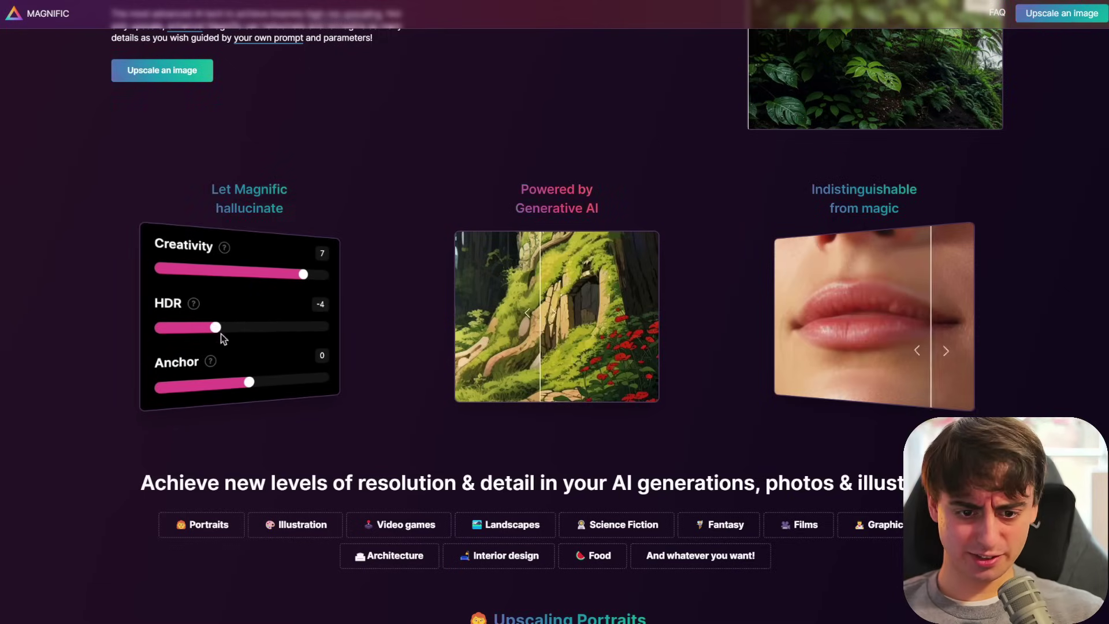
pyautogui.scroll(-10, 555, 312)
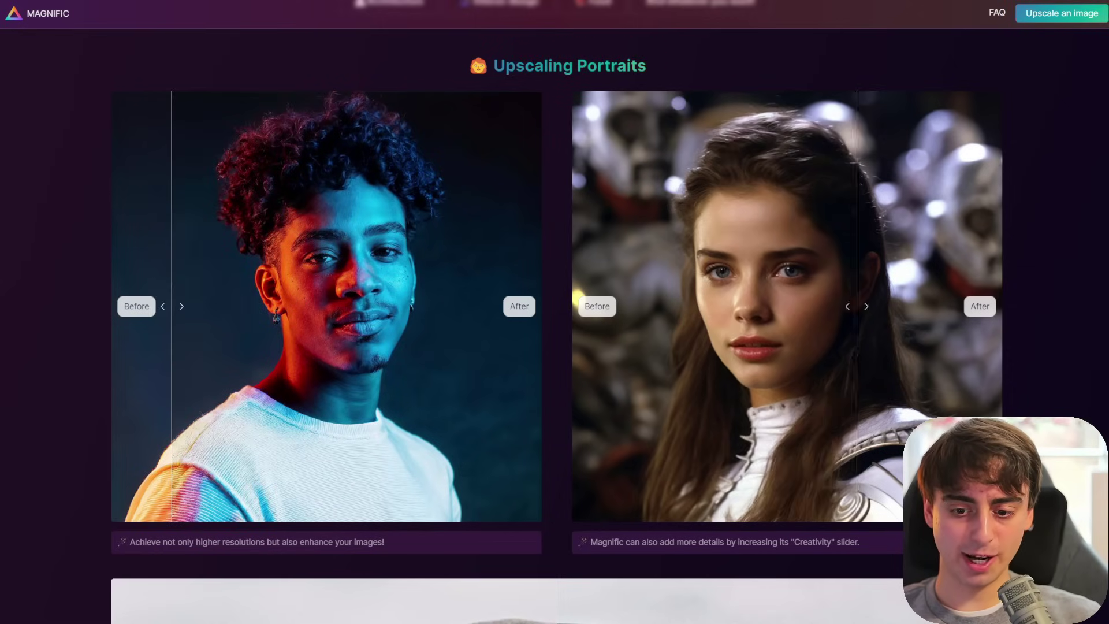
pyautogui.scroll(-10, 554, 312)
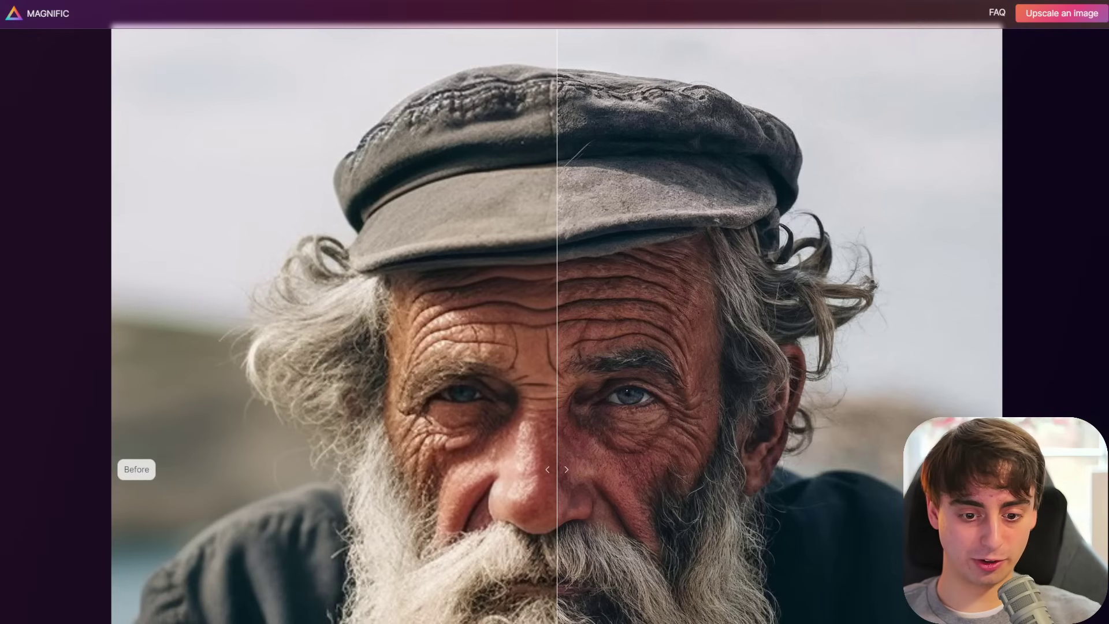
pyautogui.scroll(-3, 555, 312)
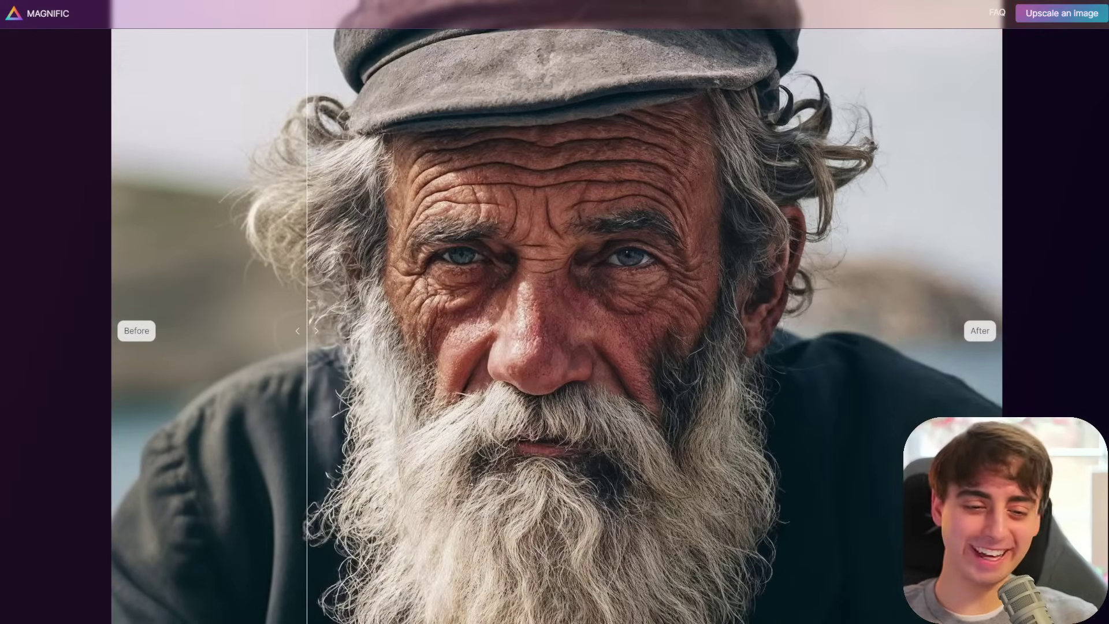
pyautogui.scroll(-4, 554, 312)
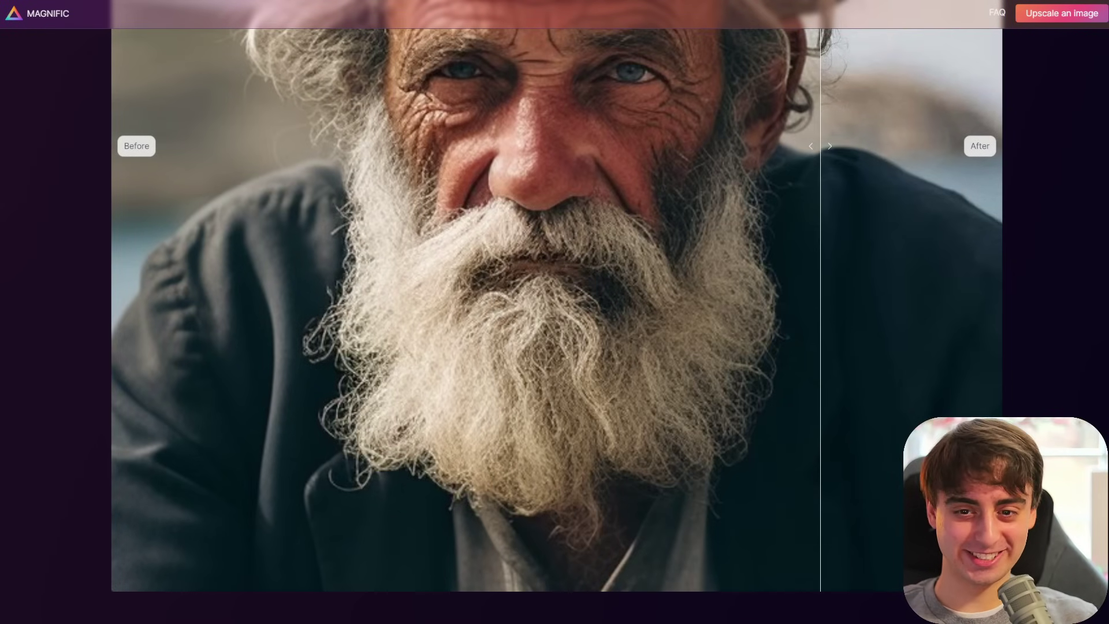
pyautogui.scroll(3, 554, 312)
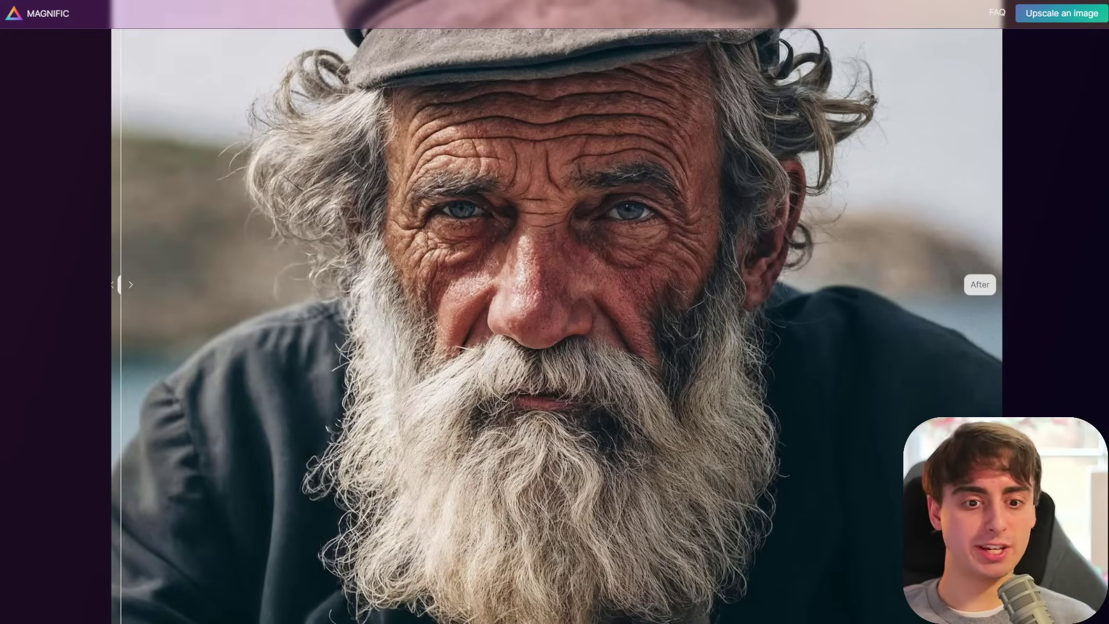
pyautogui.scroll(-10, 555, 312)
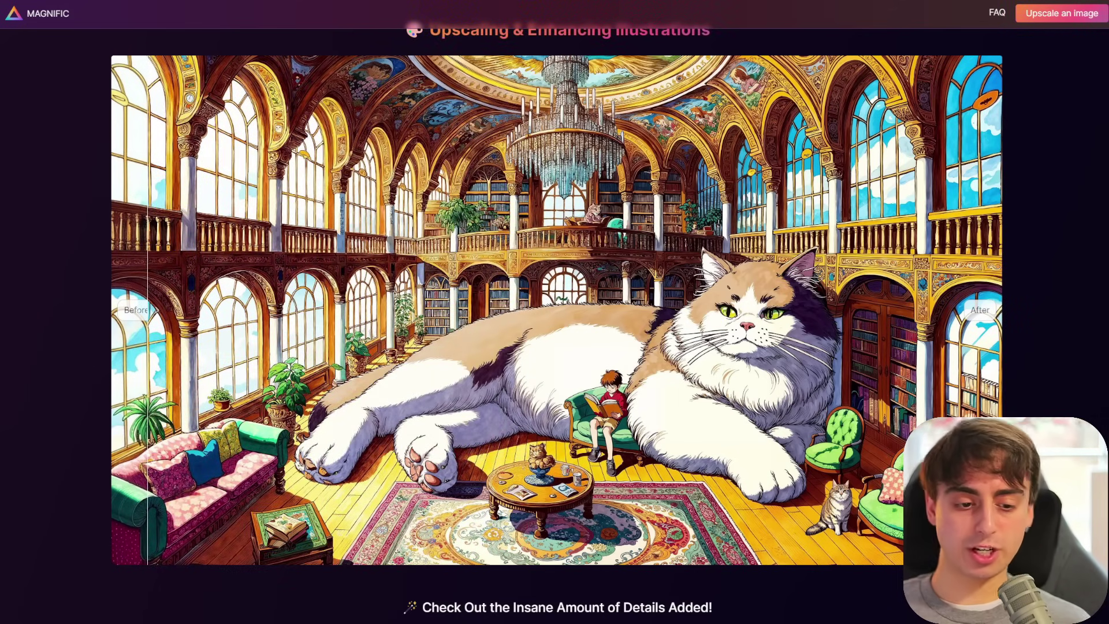
# - Scroll past the landscape examples to the upscaler workspace with 2x scale and Standard optimization
pyautogui.scroll(1, 554, 311)
pyautogui.scroll(-1, 555, 312)
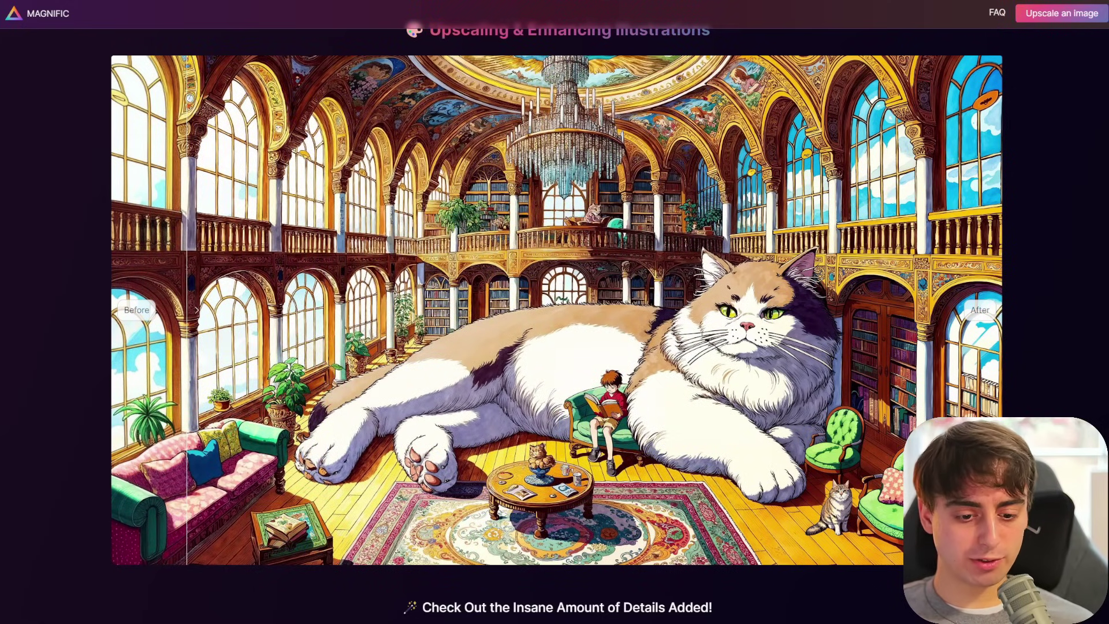
pyautogui.scroll(-10, 555, 312)
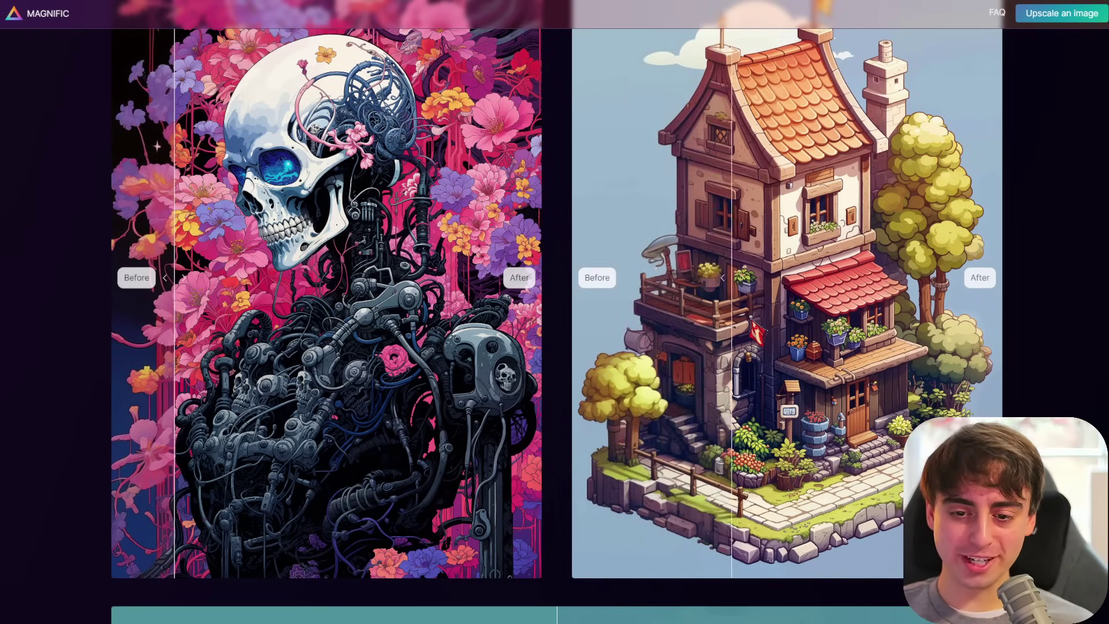
pyautogui.scroll(-10, 555, 311)
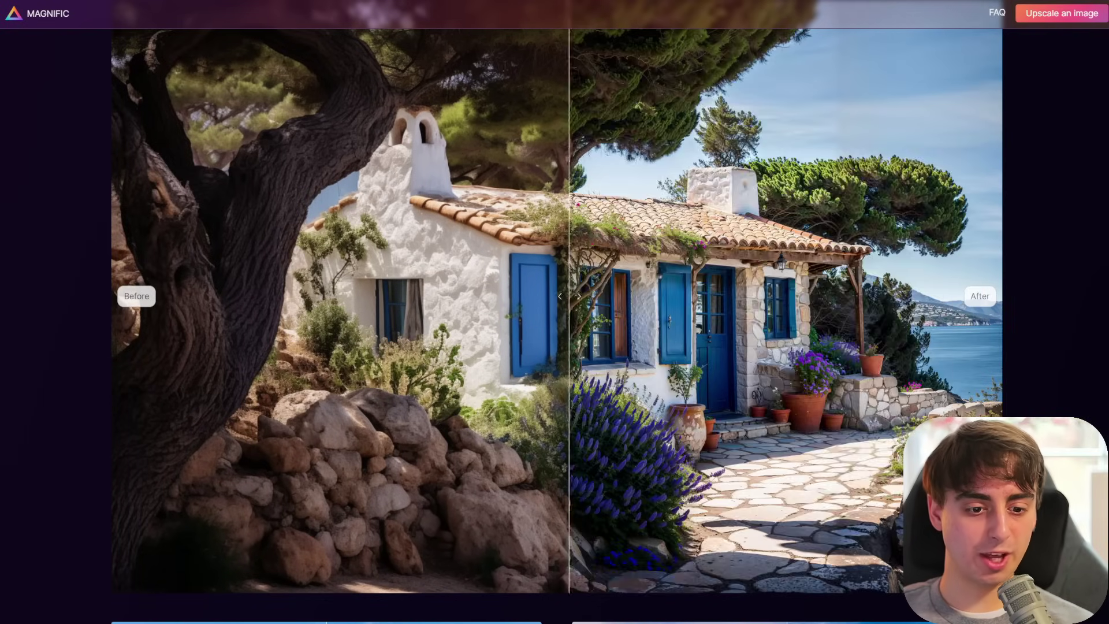
pyautogui.scroll(-8, 554, 312)
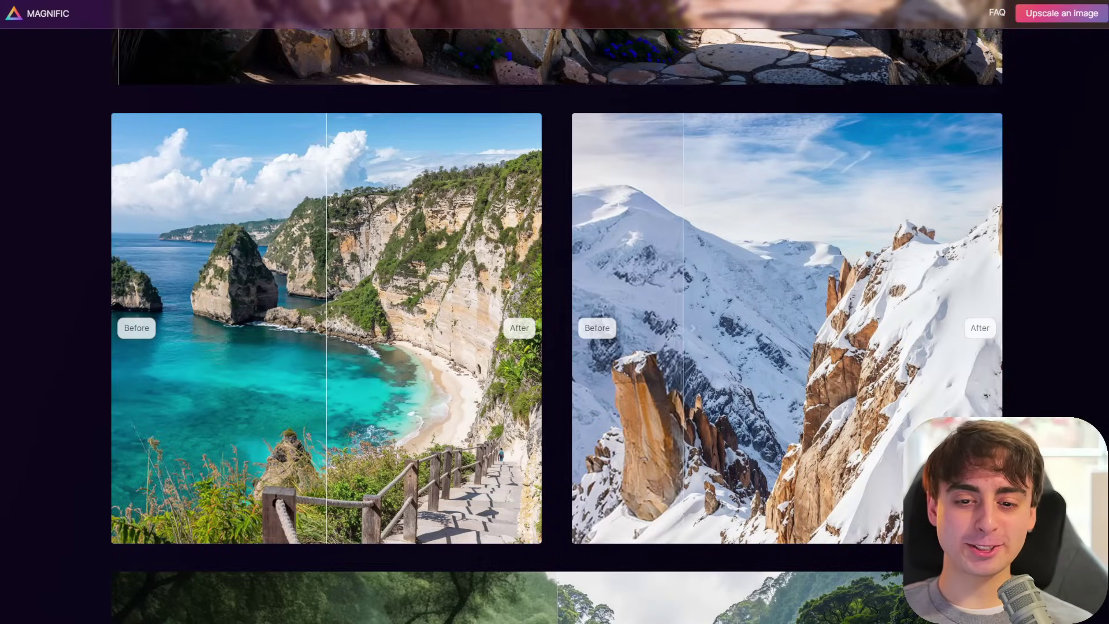
pyautogui.scroll(-10, 554, 312)
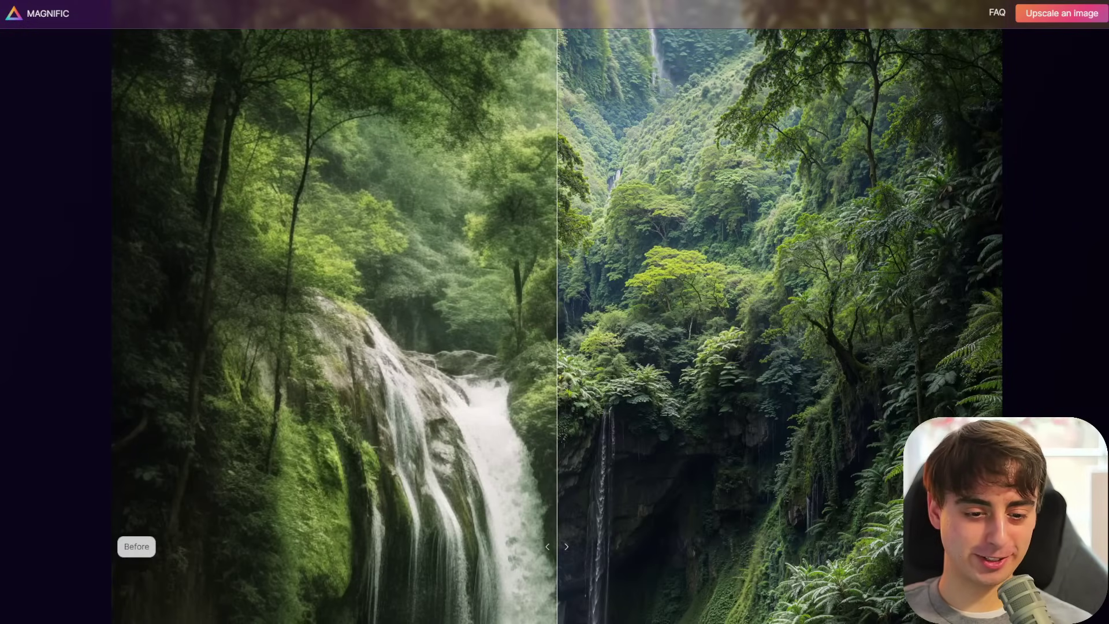
pyautogui.scroll(-5, 554, 311)
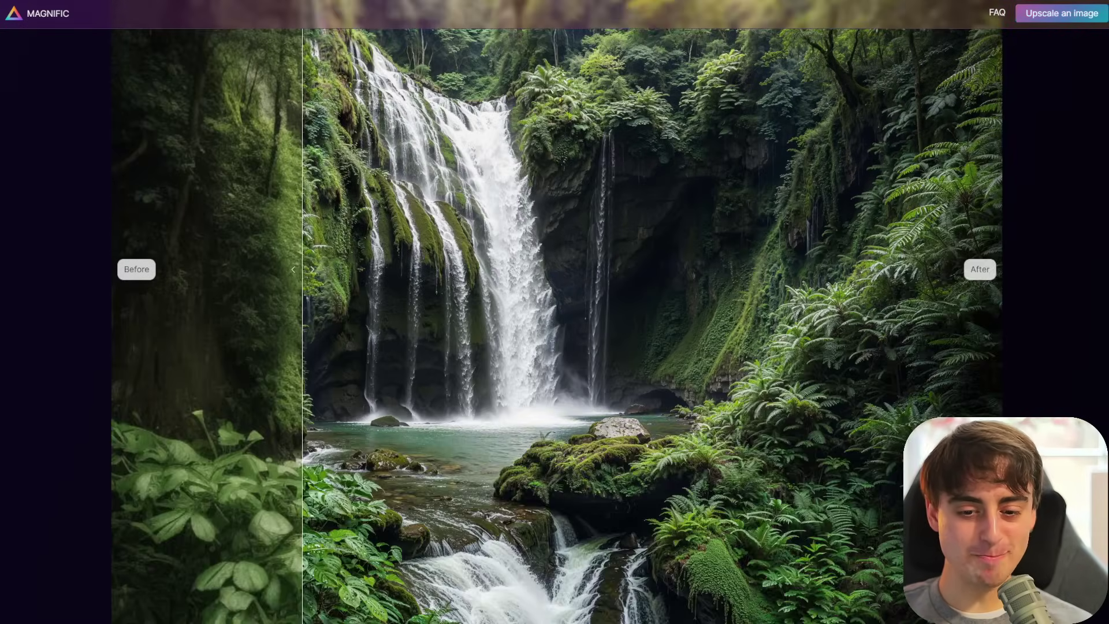
pyautogui.scroll(-3, 555, 311)
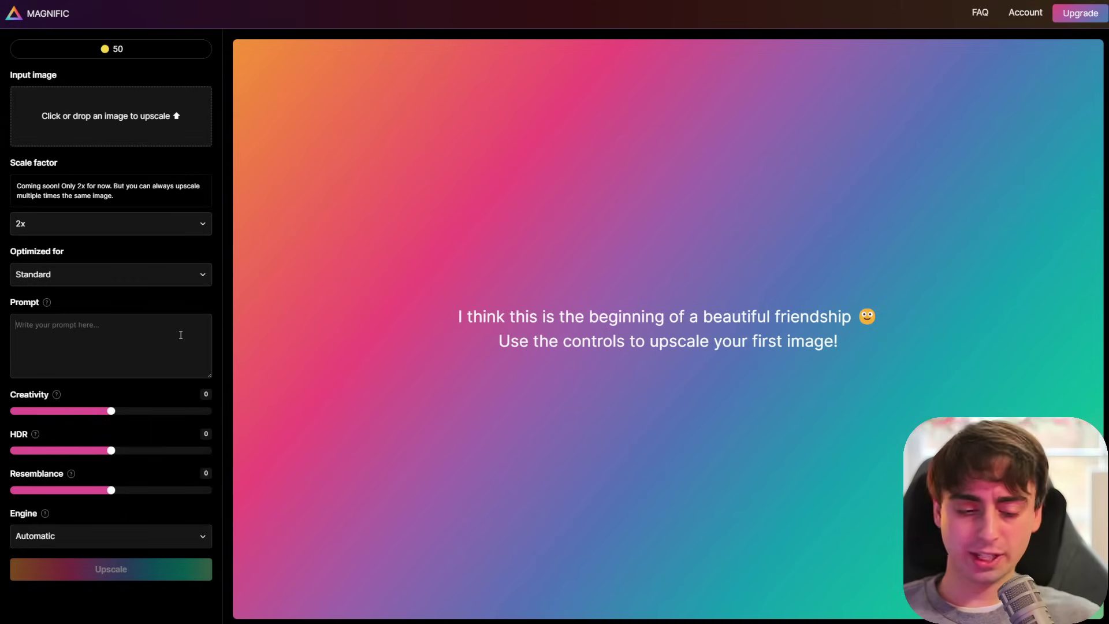
pyautogui.moveTo(111, 410)
pyautogui.mouseDown()
pyautogui.moveTo(208, 411)
pyautogui.moveTo(102, 411)
pyautogui.mouseUp()
pyautogui.moveTo(111, 450); pyautogui.dragTo(82, 451)
pyautogui.moveTo(105, 489)
pyautogui.mouseDown()
pyautogui.moveTo(149, 490)
pyautogui.moveTo(89, 490)
pyautogui.moveTo(111, 490)
pyautogui.mouseUp()
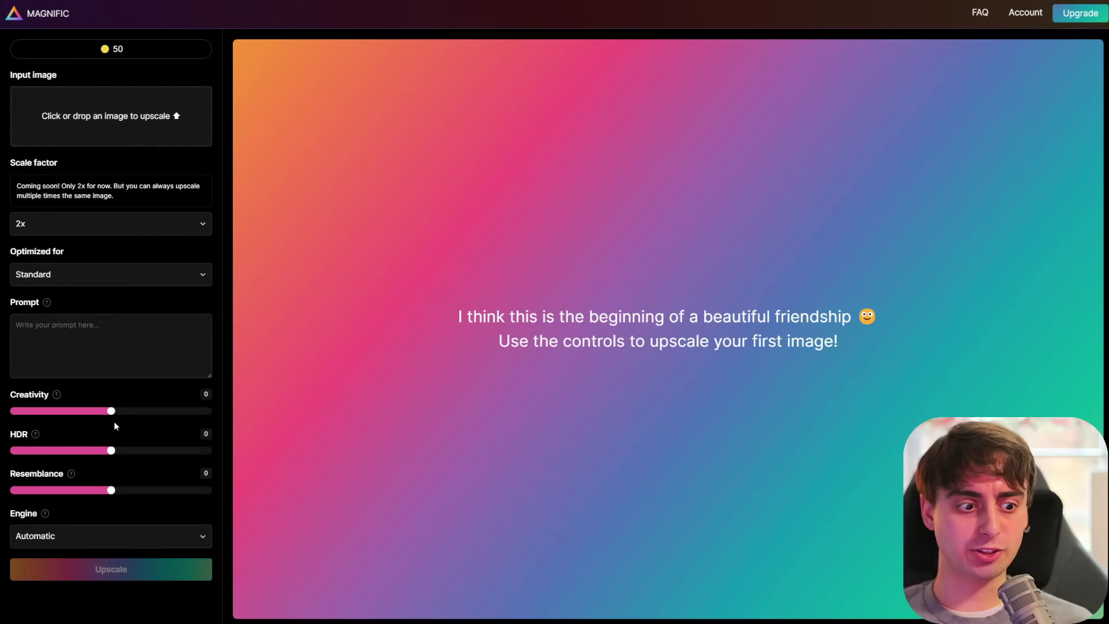
pyautogui.moveTo(110, 411)
pyautogui.mouseDown()
pyautogui.moveTo(169, 411)
pyautogui.moveTo(114, 415)
pyautogui.mouseUp()
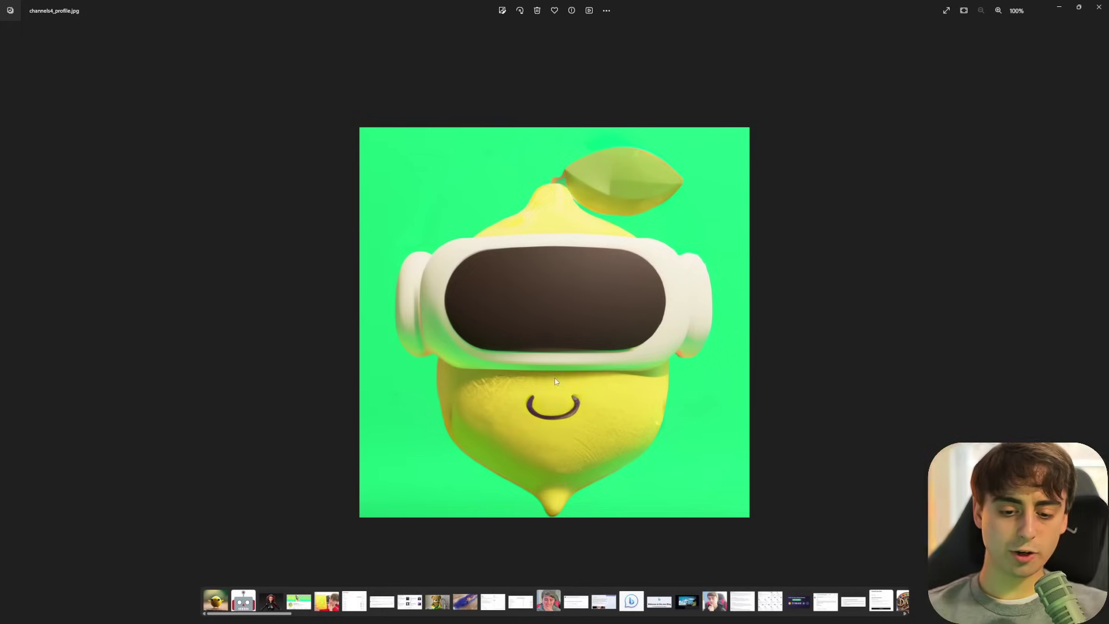
# - Zoom channel4_profile.jpg to 200% in Photos and pan up to the lemon's top and leaf
pyautogui.scroll(3, 555, 380)
pyautogui.scroll(-1, 556, 381)
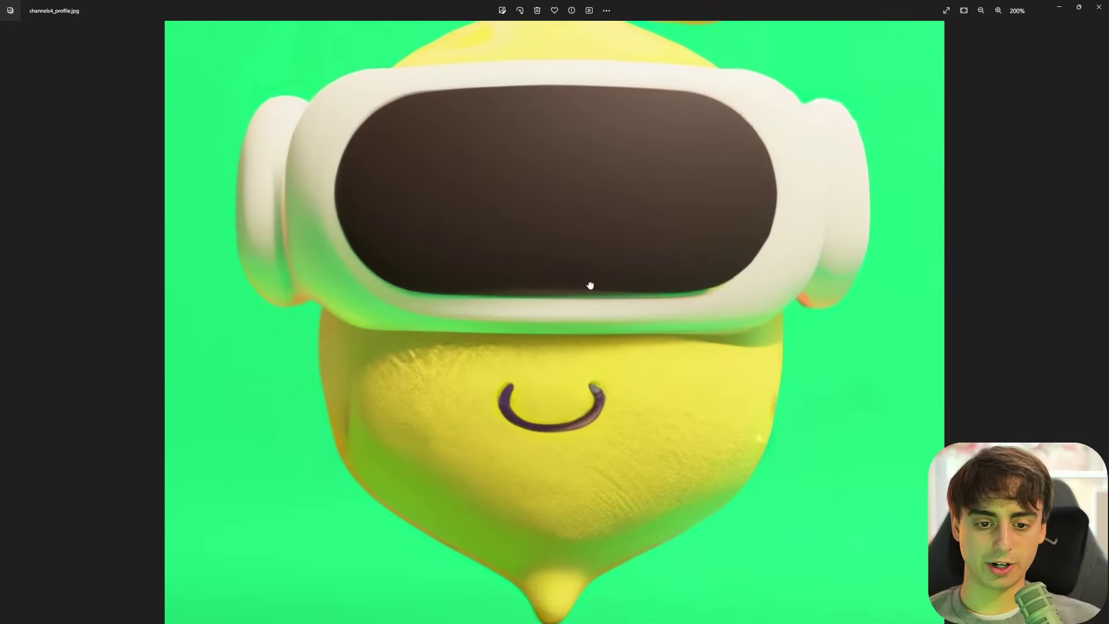
pyautogui.scroll(1, 589, 282)
pyautogui.moveTo(664, 334); pyautogui.dragTo(663, 299)
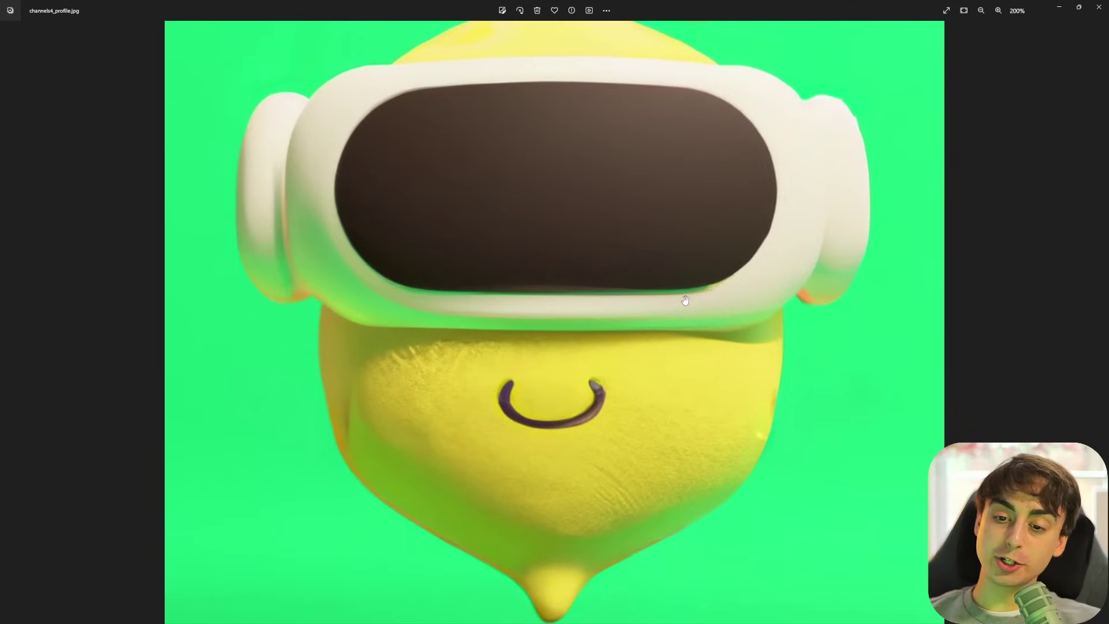
pyautogui.moveTo(717, 268); pyautogui.dragTo(681, 548)
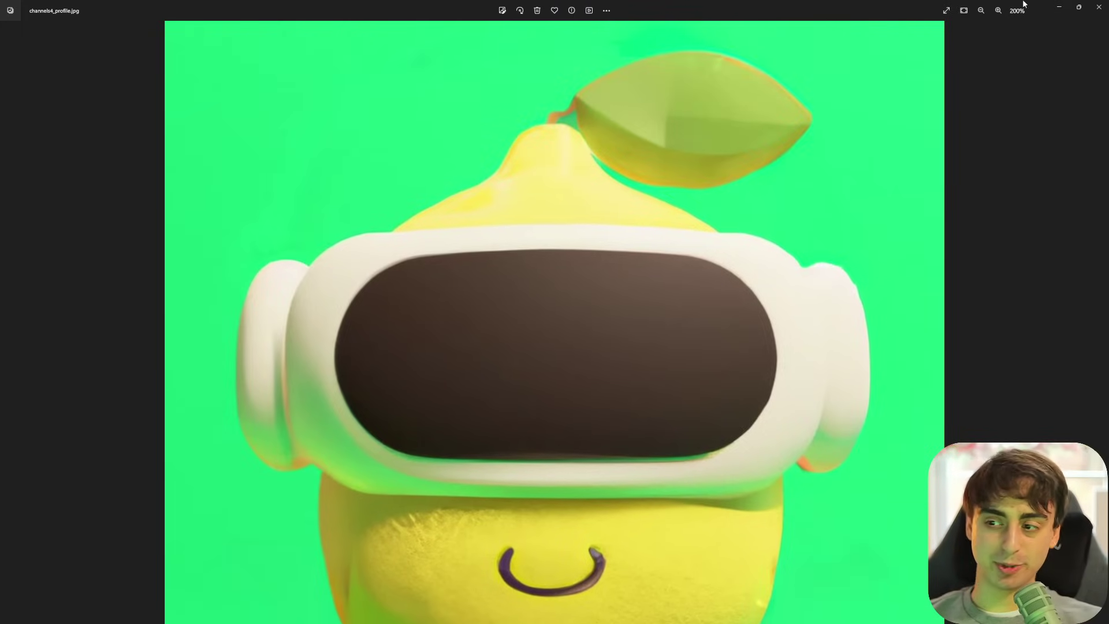
# - Upscale the lemon 2x with 3d Renders optimization, a Sanrio-style lemon prompt and Creativity 3
pyautogui.click(1102, 6)
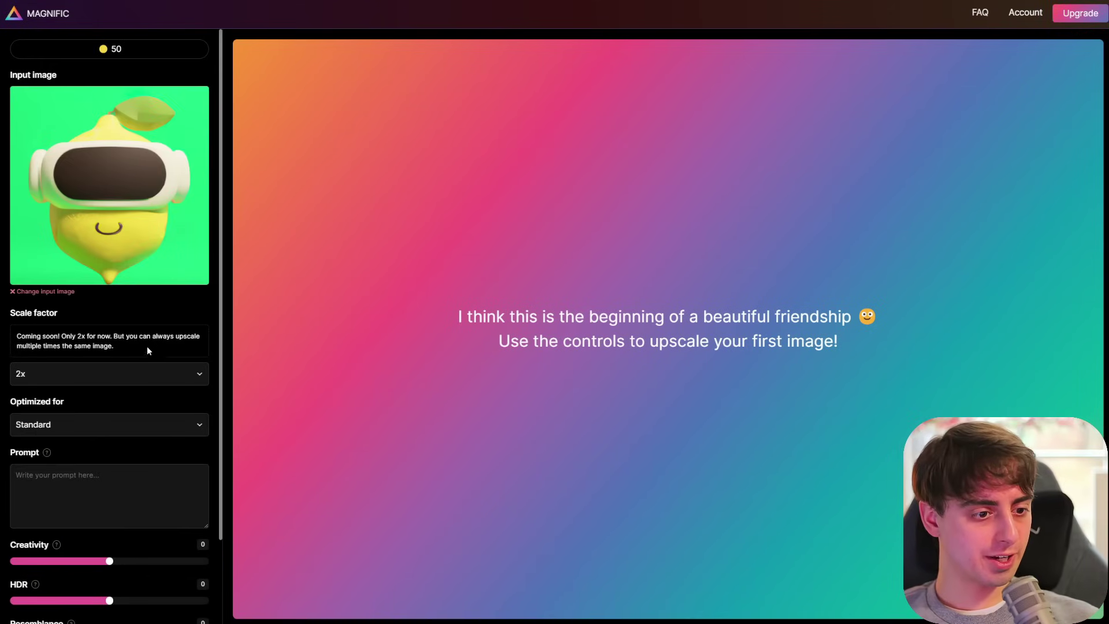
pyautogui.scroll(-2, 84, 336)
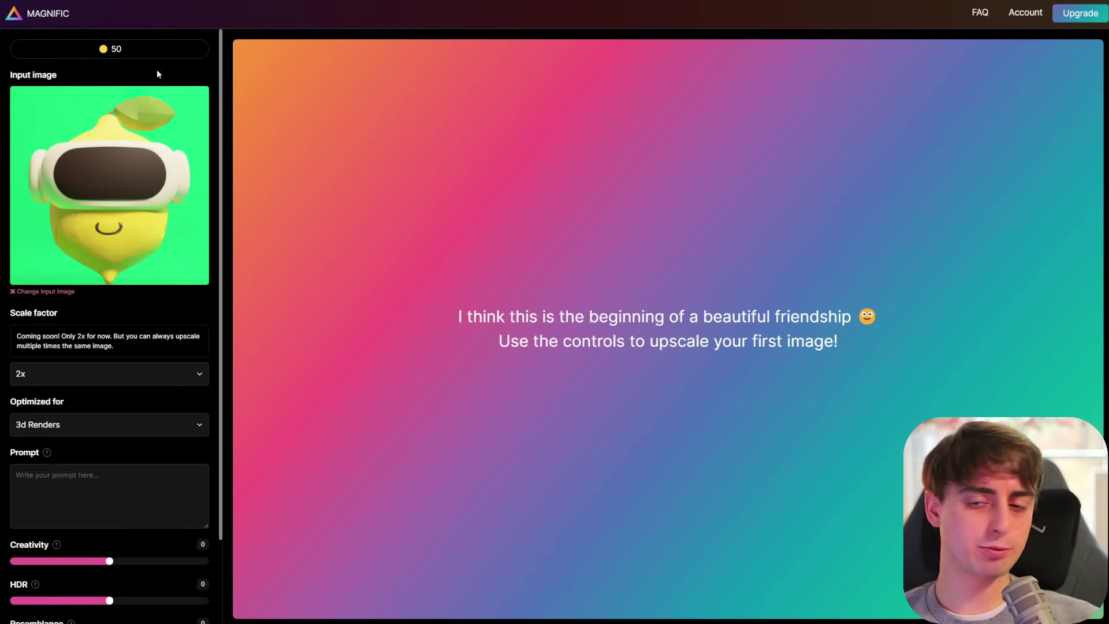
pyautogui.scroll(-2, 153, 168)
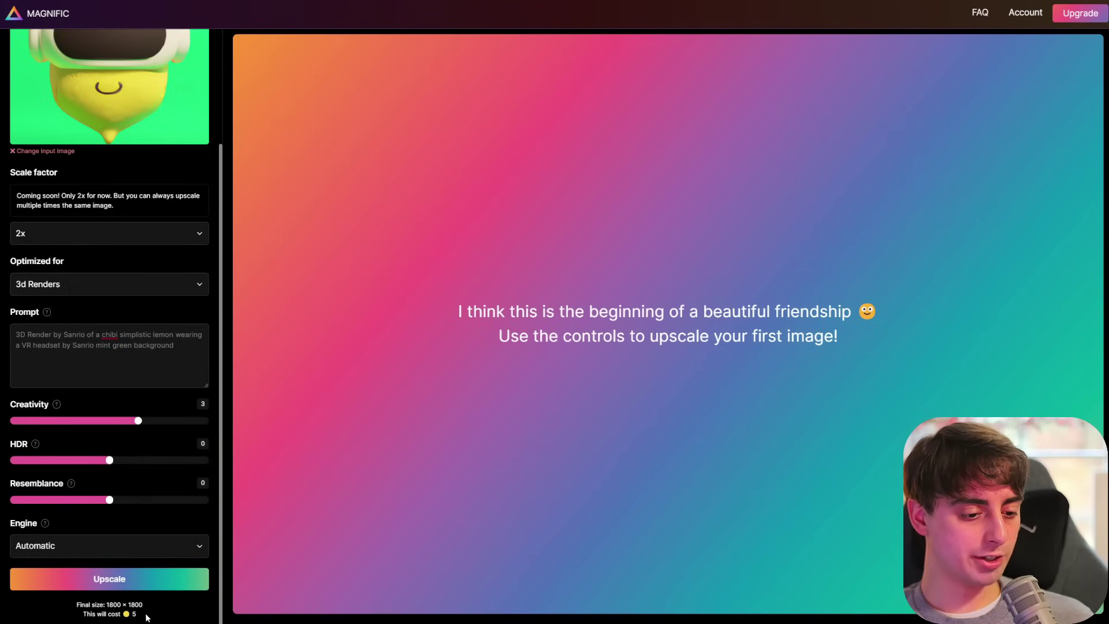
pyautogui.click(164, 579)
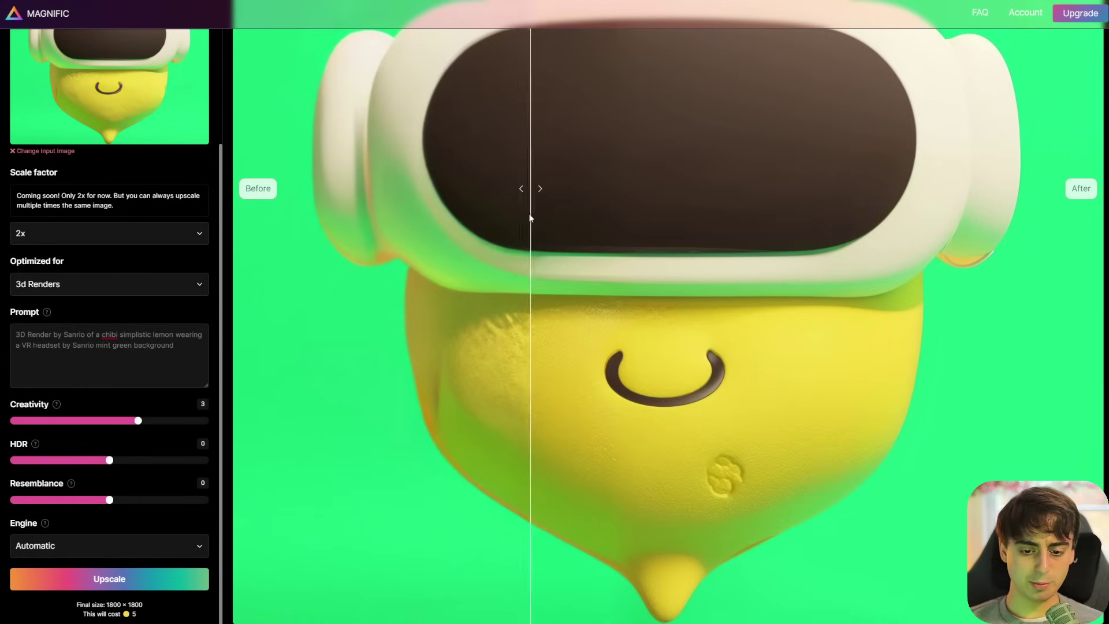
# - Slide the Before/After divider across the lemon to compare original and upscaled details
pyautogui.moveTo(448, 220); pyautogui.dragTo(386, 240)
pyautogui.moveTo(386, 240); pyautogui.dragTo(398, 240)
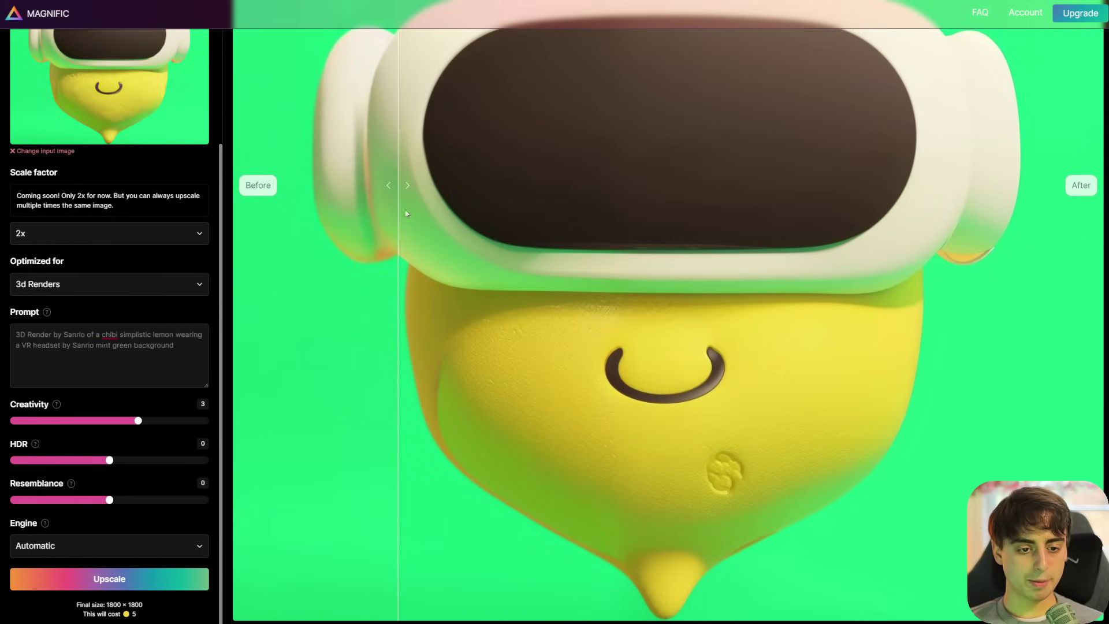
pyautogui.moveTo(407, 213); pyautogui.dragTo(278, 196)
pyautogui.scroll(4, 710, 279)
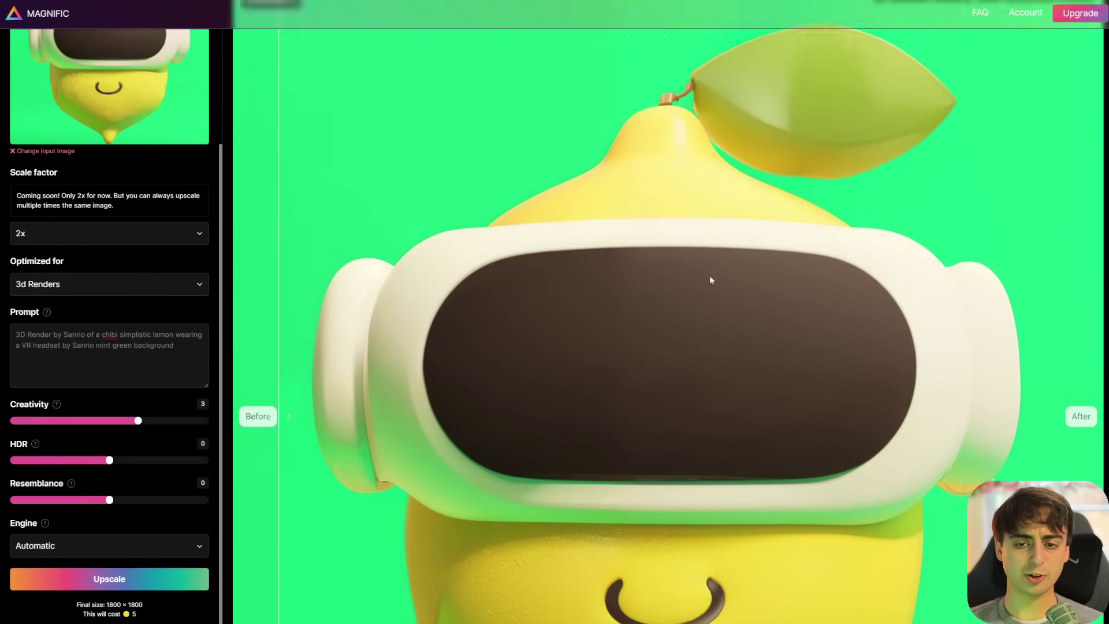
pyautogui.scroll(2, 710, 280)
pyautogui.moveTo(563, 245); pyautogui.dragTo(557, 462)
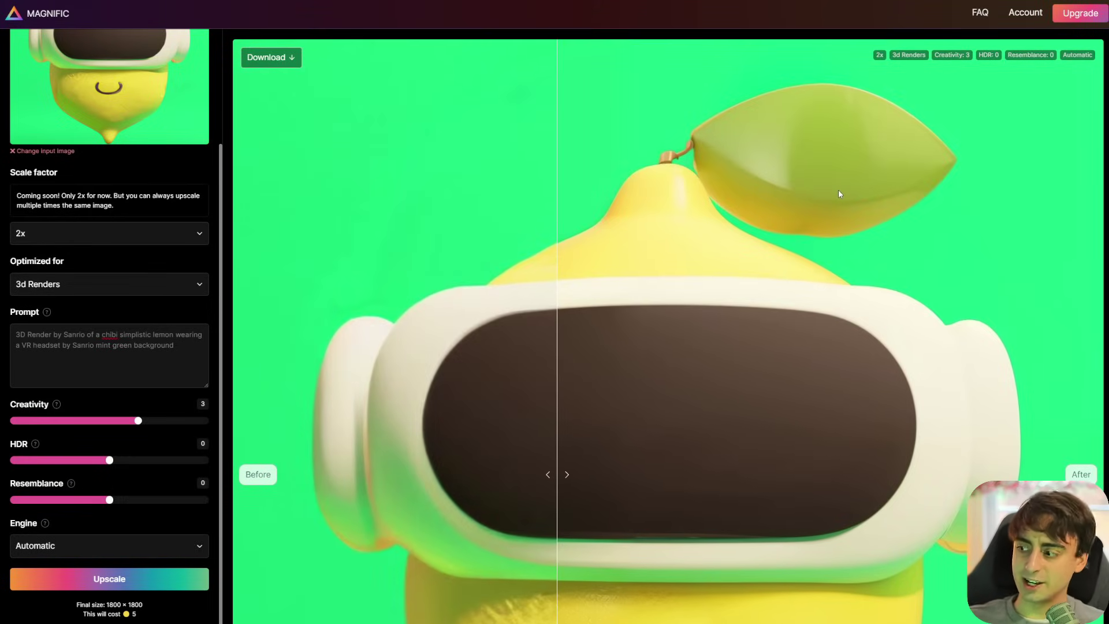
pyautogui.moveTo(574, 485); pyautogui.dragTo(470, 471)
# - Reveal the full upscaled lemon, then lower Creativity from 3 to 0
pyautogui.scroll(-3, 701, 245)
pyautogui.scroll(-2, 739, 293)
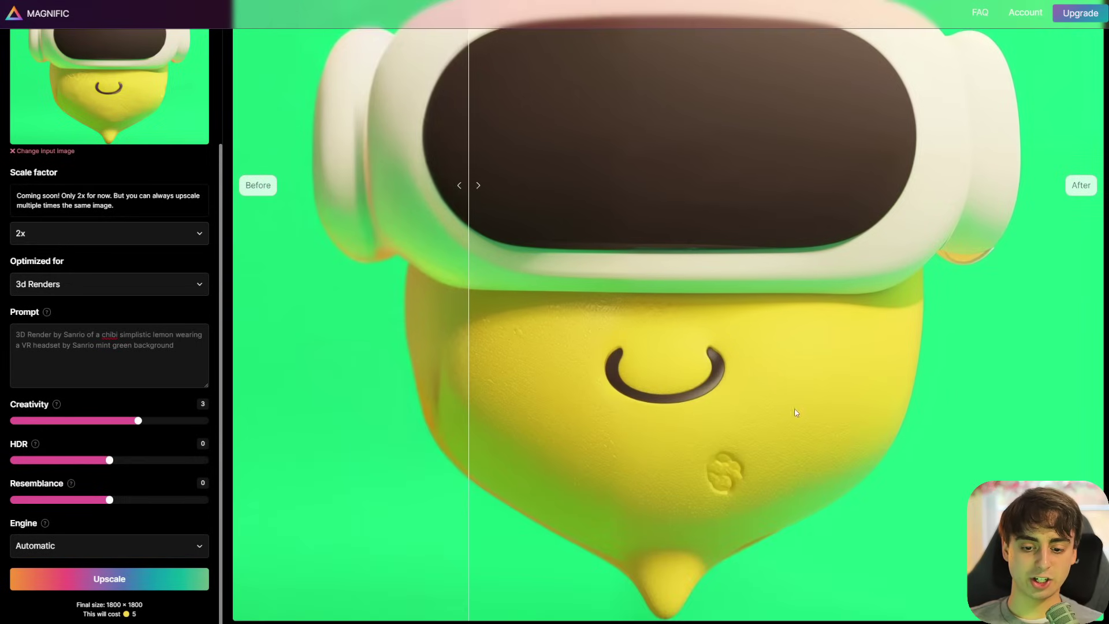
pyautogui.moveTo(469, 245); pyautogui.dragTo(344, 234)
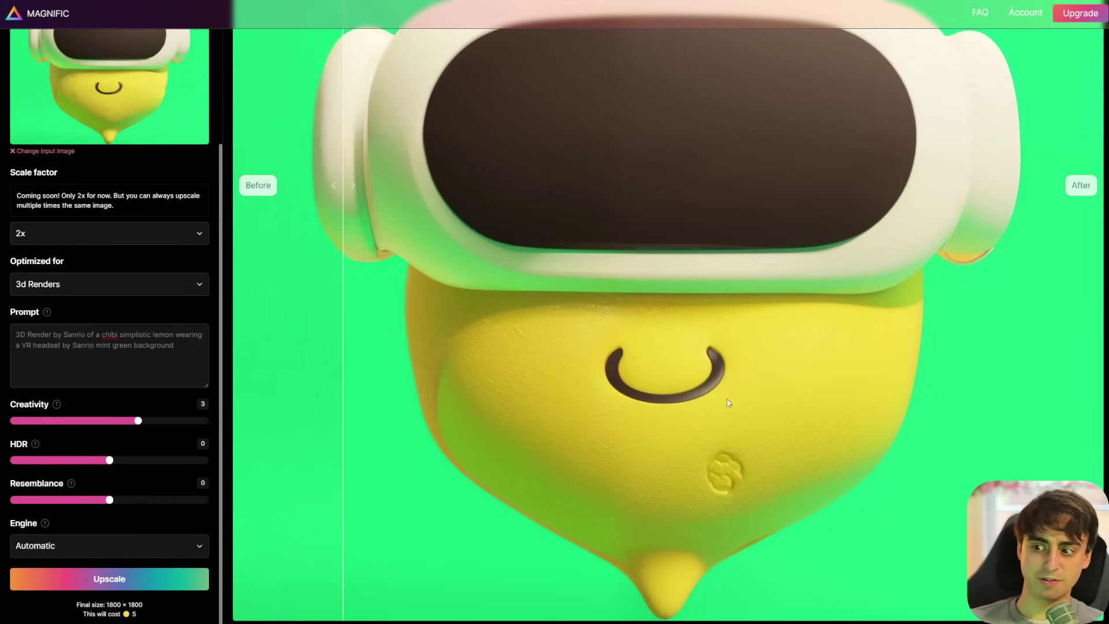
pyautogui.moveTo(729, 403); pyautogui.dragTo(73, 396)
pyautogui.moveTo(137, 426); pyautogui.dragTo(110, 423)
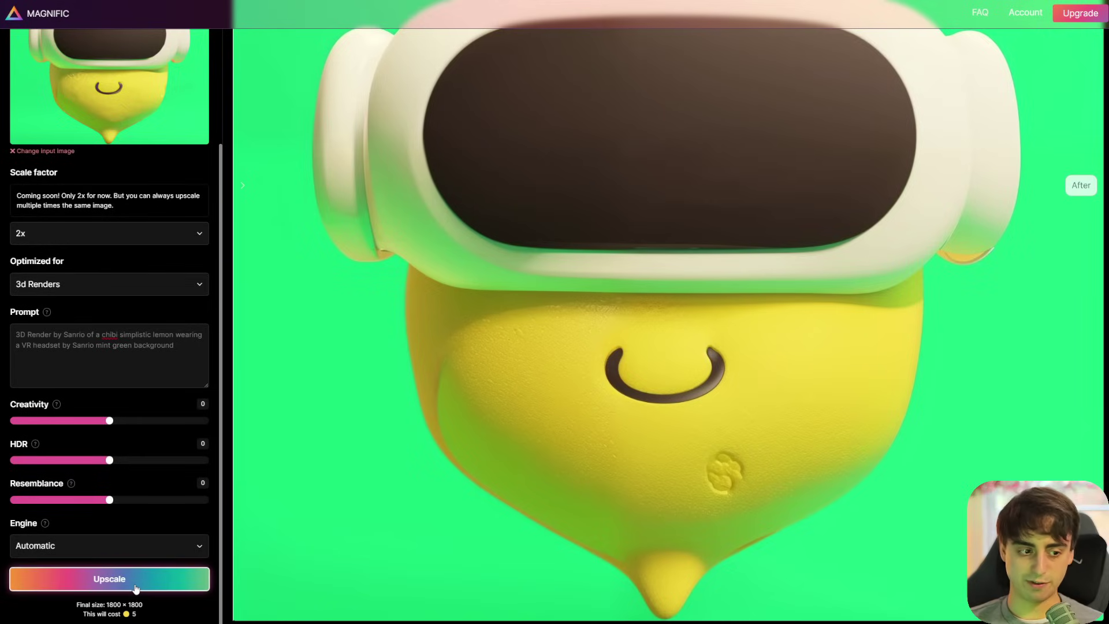
# - Re-upscale the lemon with Standard optimization at Creativity 0 and scroll to the result
pyautogui.click(71, 299)
pyautogui.click(109, 578)
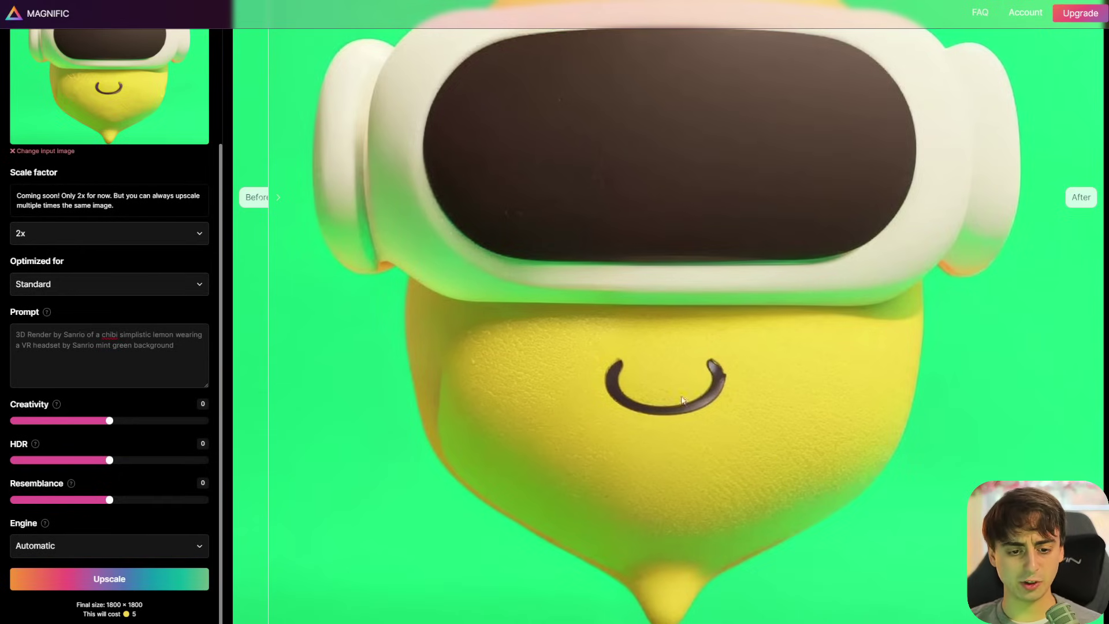
pyautogui.scroll(4, 898, 350)
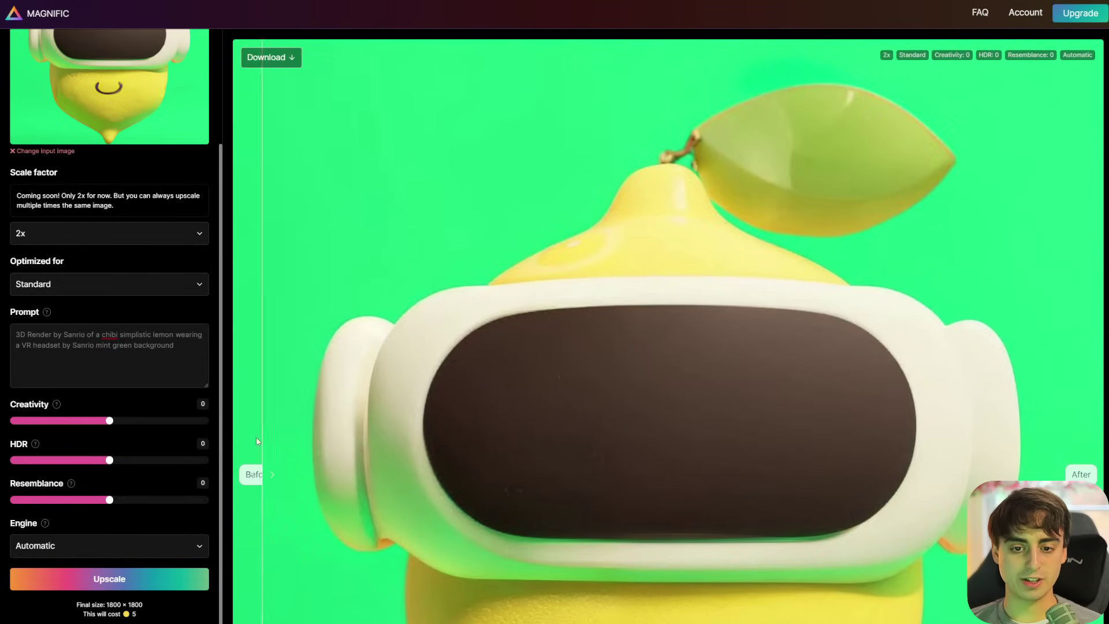
pyautogui.scroll(-5, 711, 472)
pyautogui.scroll(-9, 711, 473)
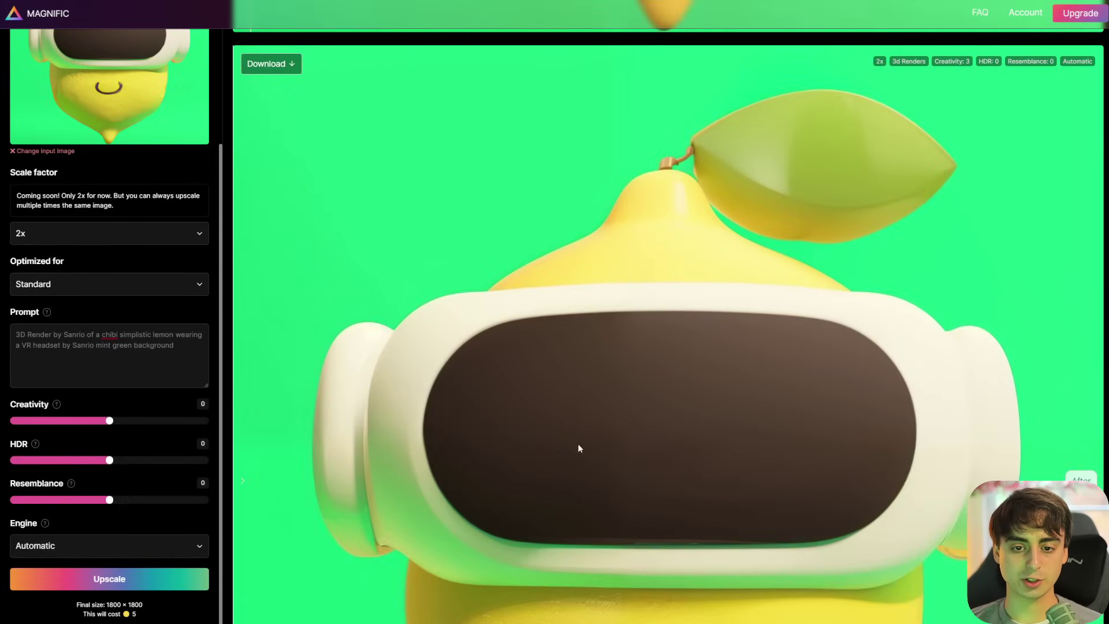
pyautogui.scroll(10, 708, 393)
pyautogui.scroll(-3, 677, 423)
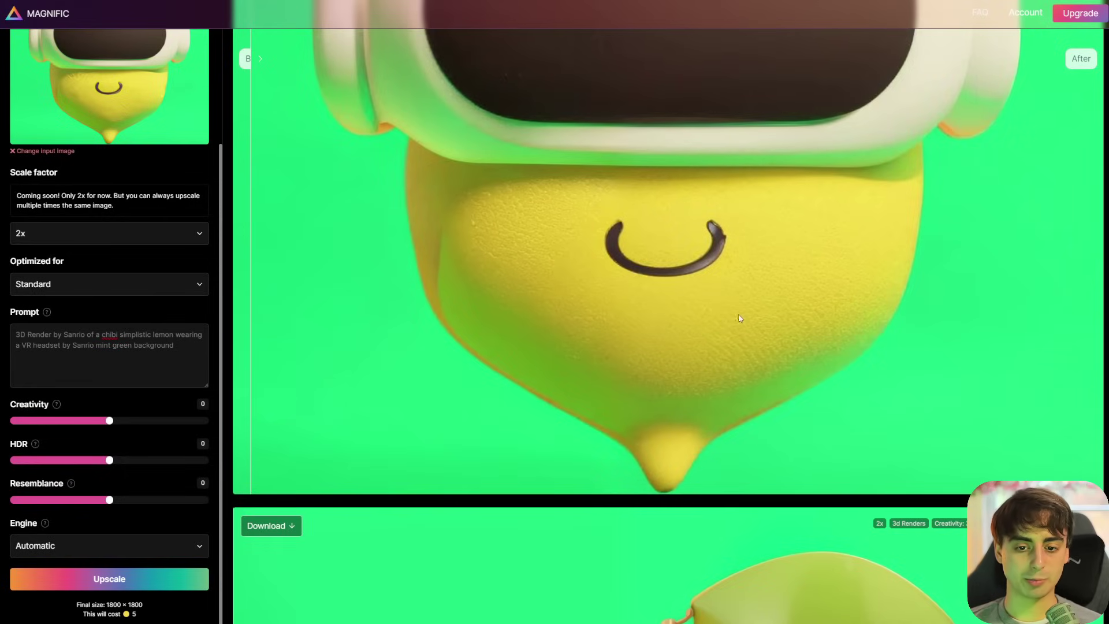
pyautogui.scroll(-5, 779, 345)
pyautogui.scroll(8, 779, 346)
pyautogui.scroll(-10, 778, 363)
# - Compare the Standard upscale against the 3d Renders result, checking the visor before and after
pyautogui.scroll(10, 779, 368)
pyautogui.scroll(-9, 779, 369)
pyautogui.scroll(10, 772, 376)
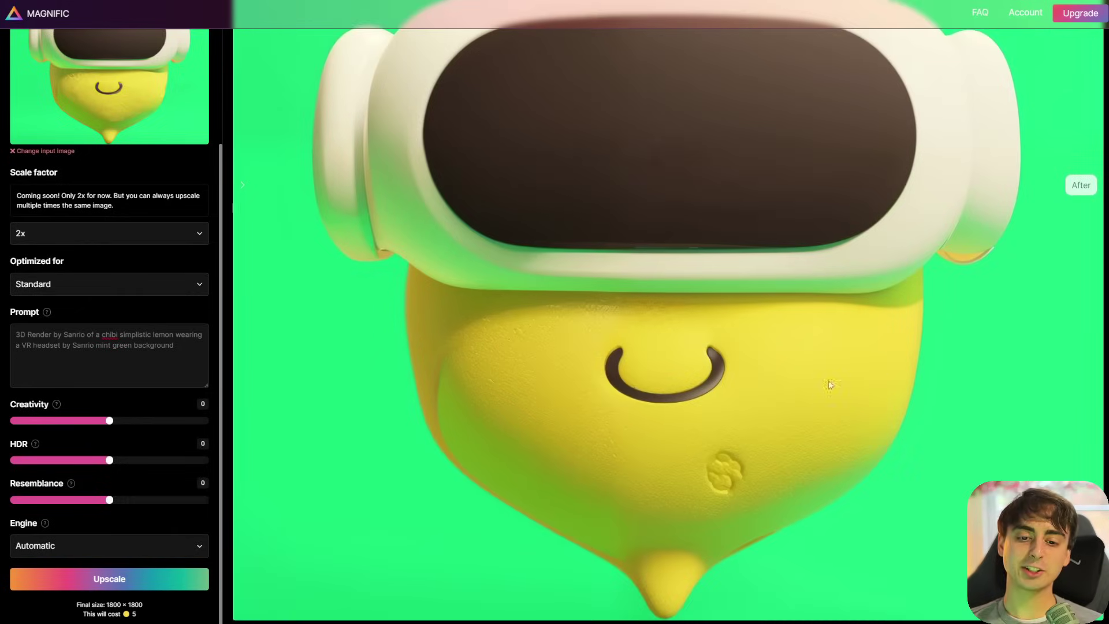
pyautogui.scroll(3, 809, 379)
pyautogui.scroll(-3, 681, 376)
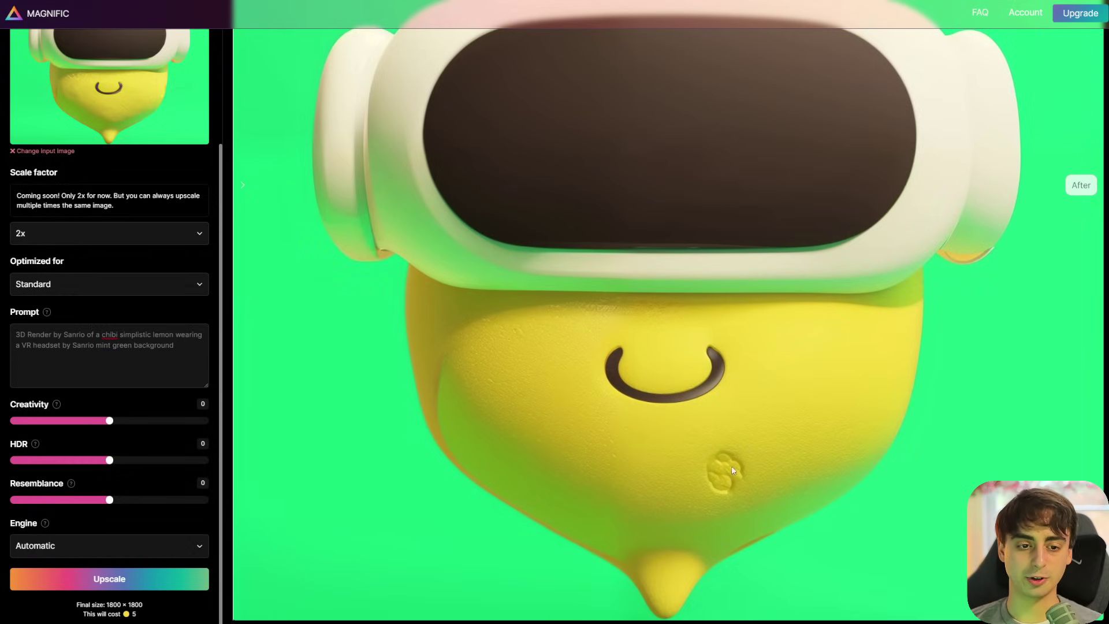
pyautogui.scroll(4, 750, 459)
pyautogui.scroll(-12, 781, 458)
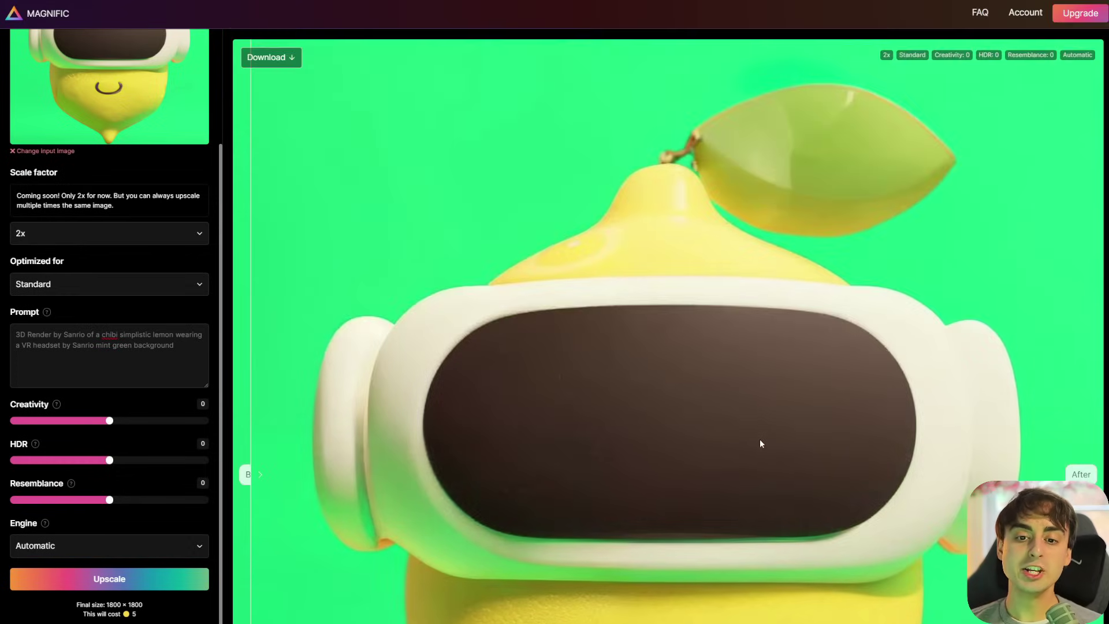
pyautogui.scroll(9, 761, 439)
pyautogui.scroll(-10, 762, 435)
pyautogui.moveTo(729, 417); pyautogui.dragTo(255, 406)
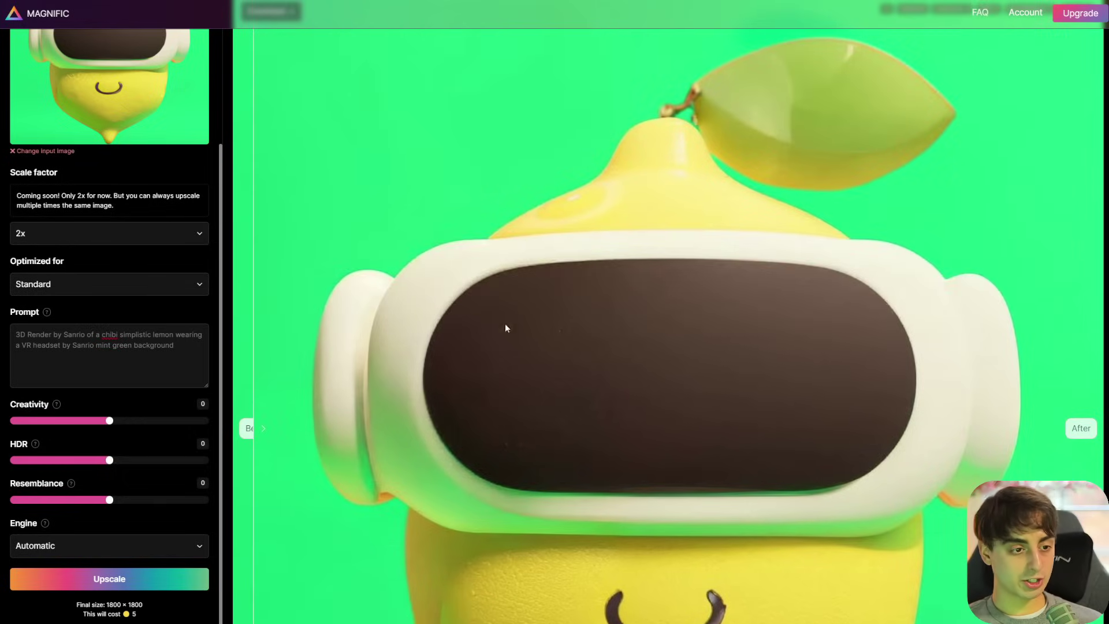
pyautogui.scroll(1, 505, 327)
pyautogui.scroll(-18, 437, 349)
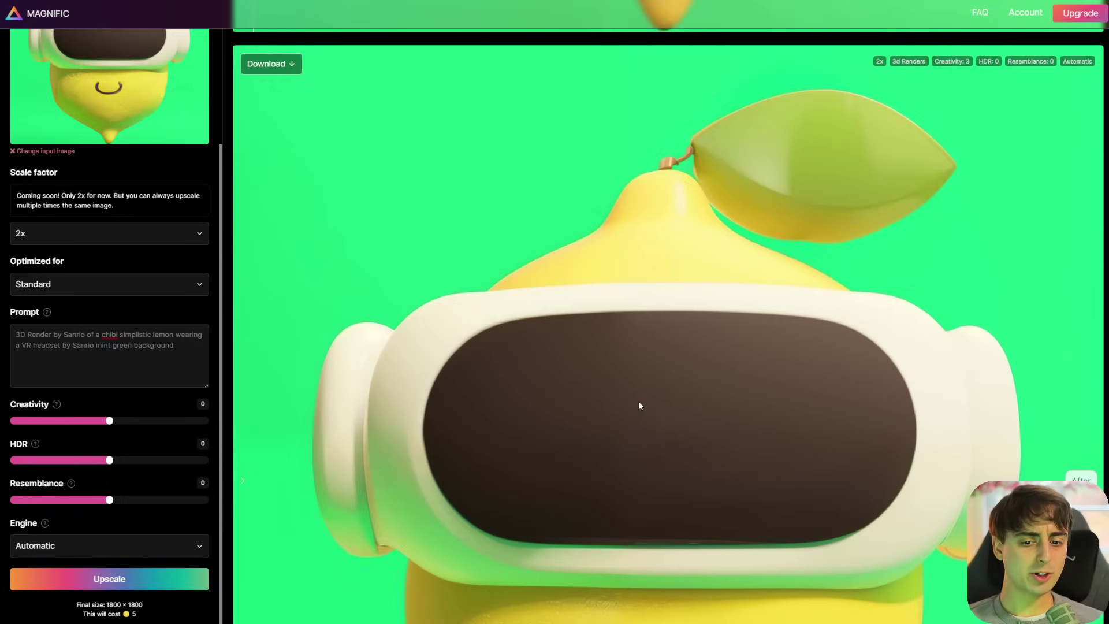
pyautogui.scroll(-5, 639, 405)
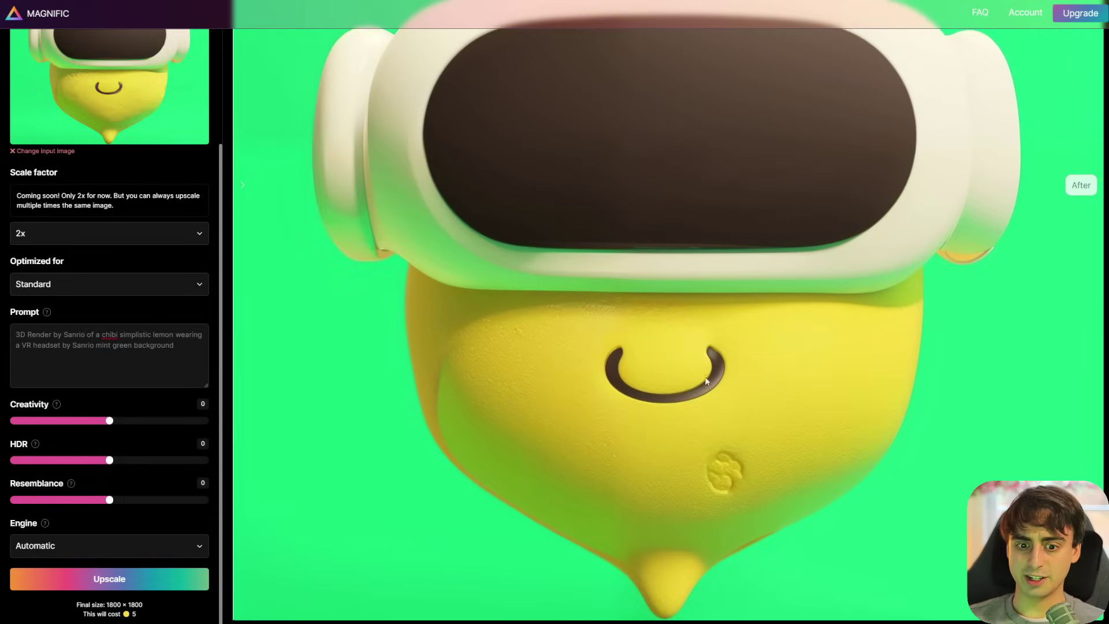
pyautogui.scroll(5, 700, 371)
pyautogui.scroll(-6, 688, 384)
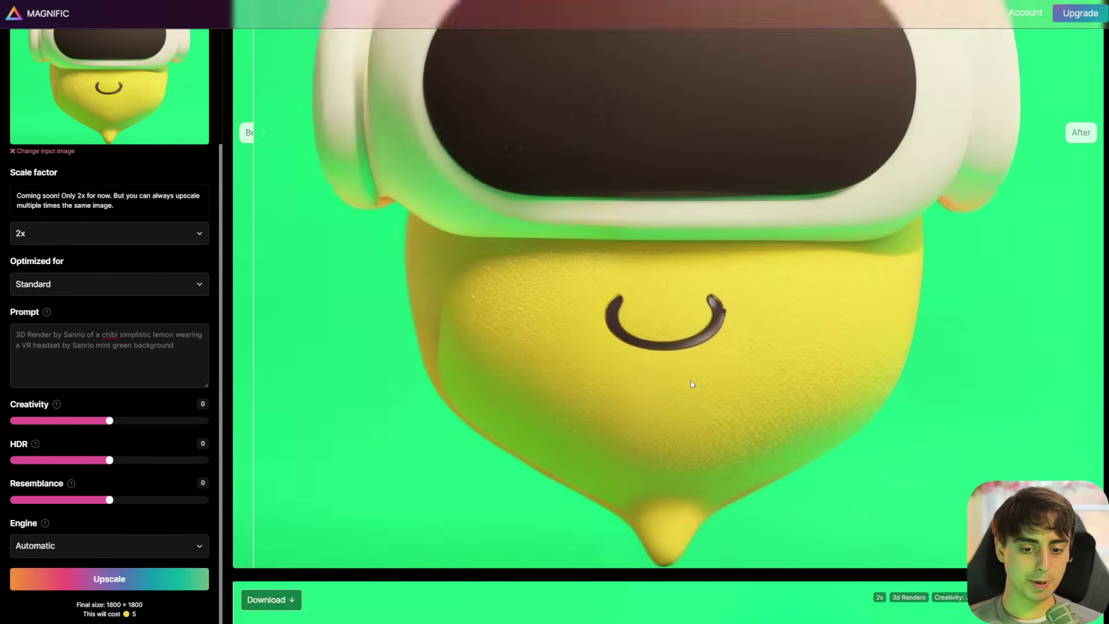
pyautogui.scroll(7, 693, 378)
pyautogui.scroll(-10, 693, 376)
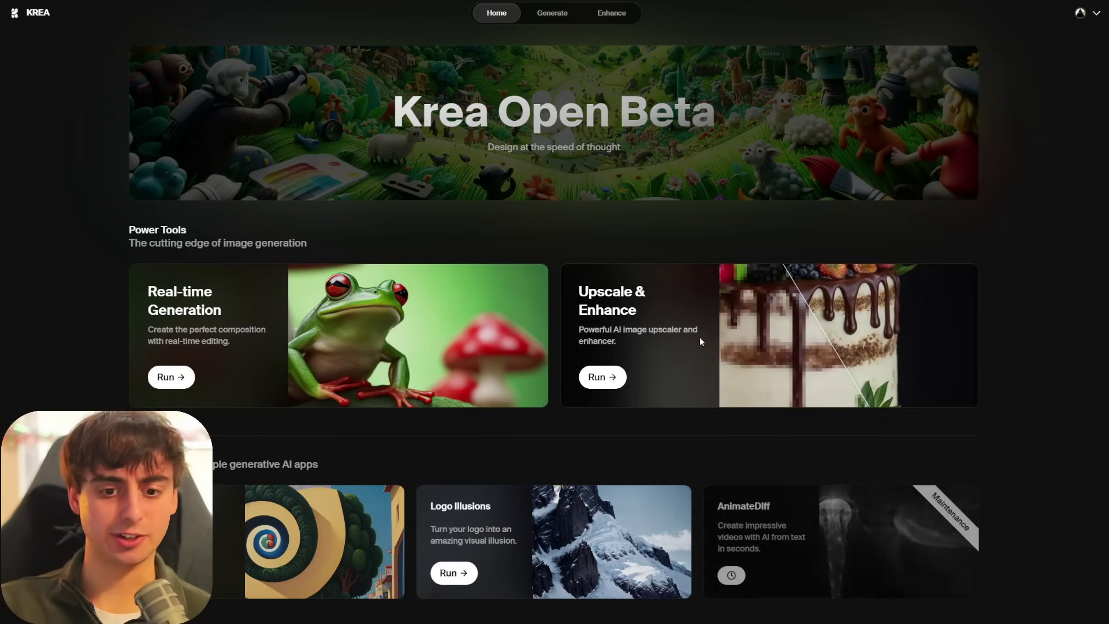
# - Load the lemon into Krea Enhance at AI Strength 0.85, 2.00 upscaling, 2048×2048 output
pyautogui.click(614, 379)
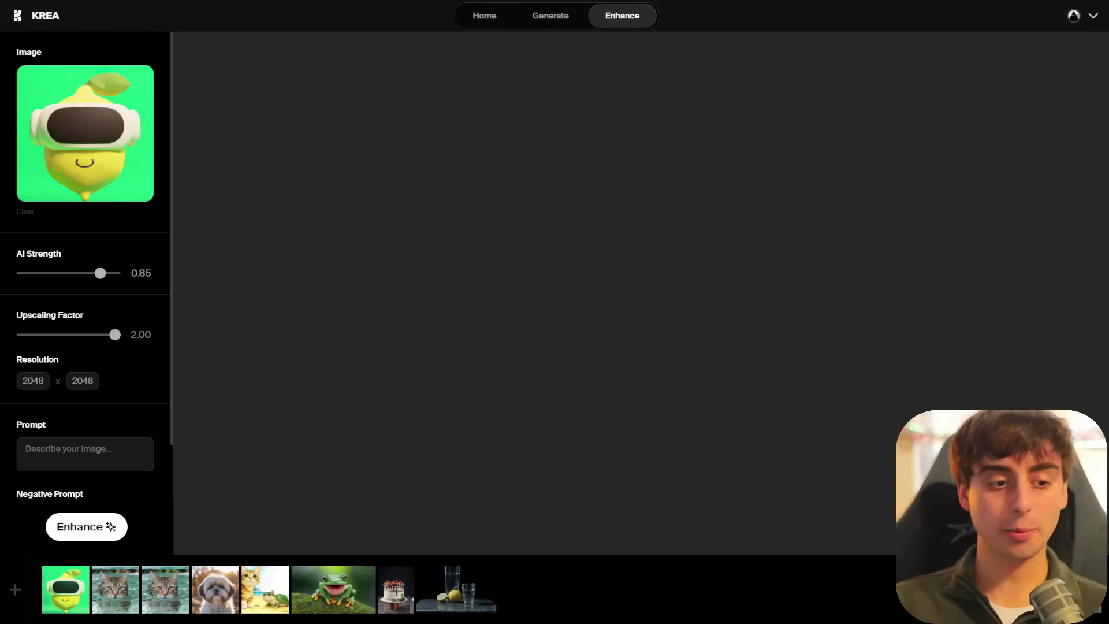
pyautogui.scroll(-1, 87, 263)
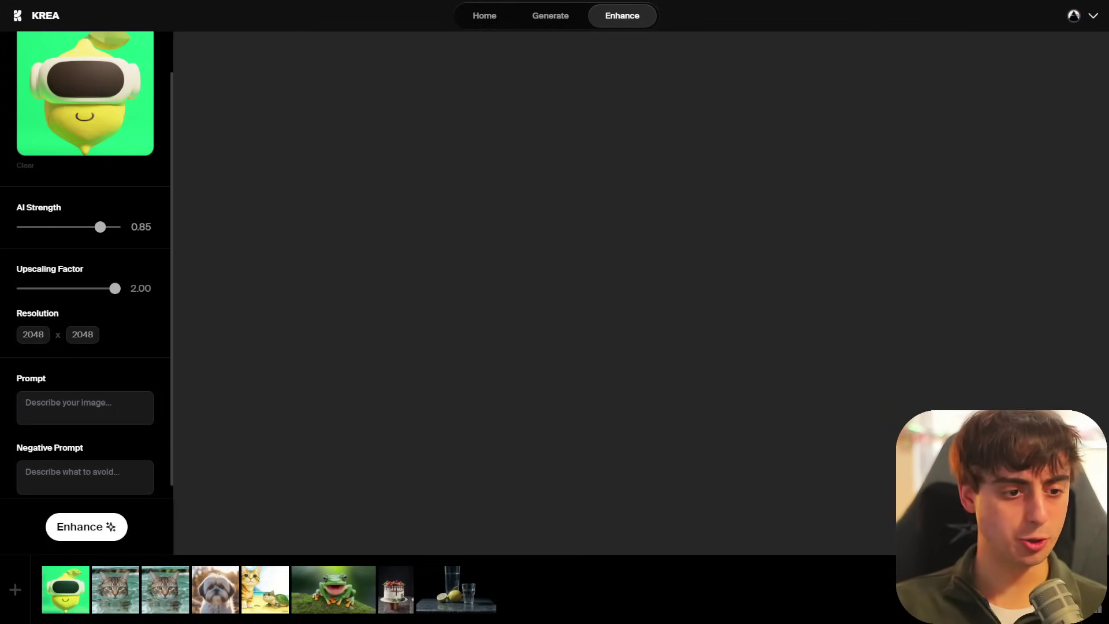
pyautogui.scroll(-1, 87, 264)
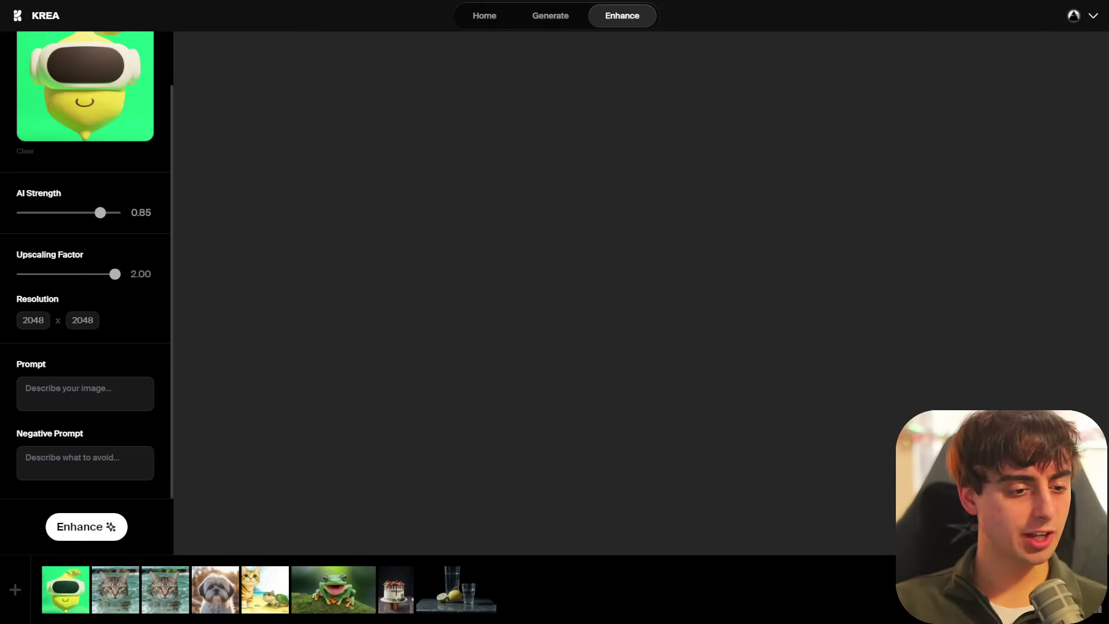
# - Enhance the lemon with the pasted VR-headset lemon logo prompt and negative prompt 'ugly, deformed,'
pyautogui.click(111, 377)
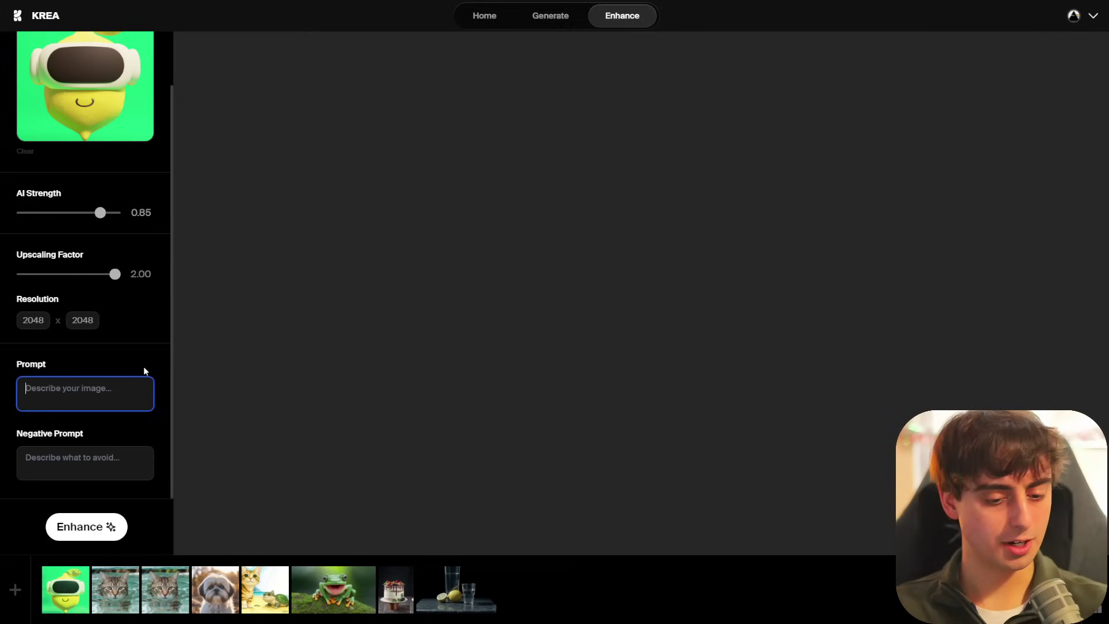
pyautogui.write('3D render by sanno, 3D render of a lemon logo wearing a VR headset')
pyautogui.click(140, 460)
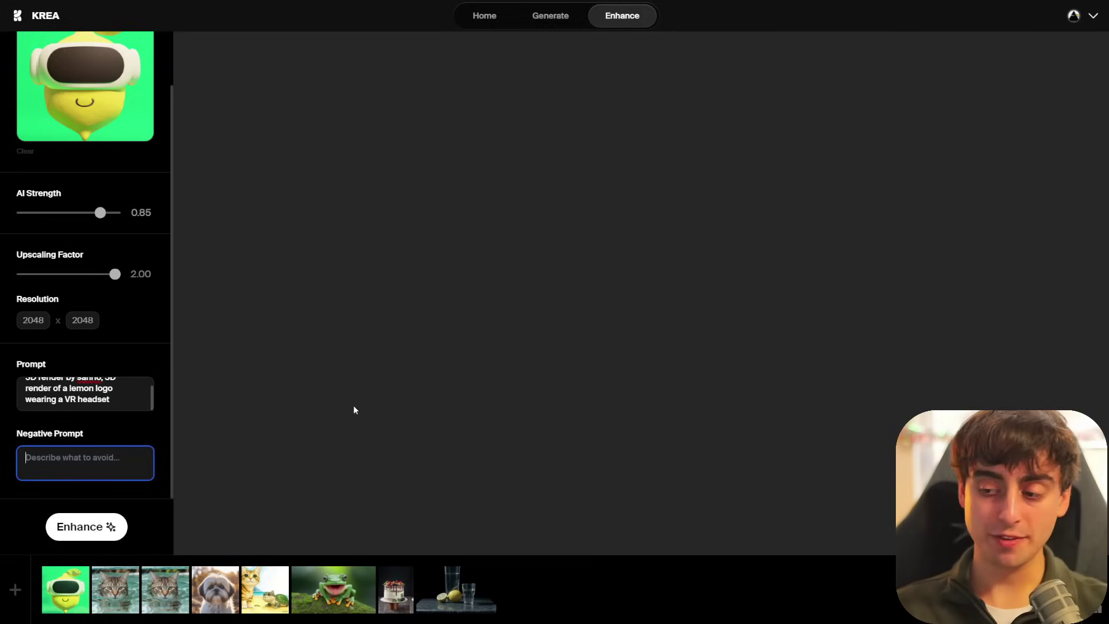
pyautogui.write('ugly, deformed,')
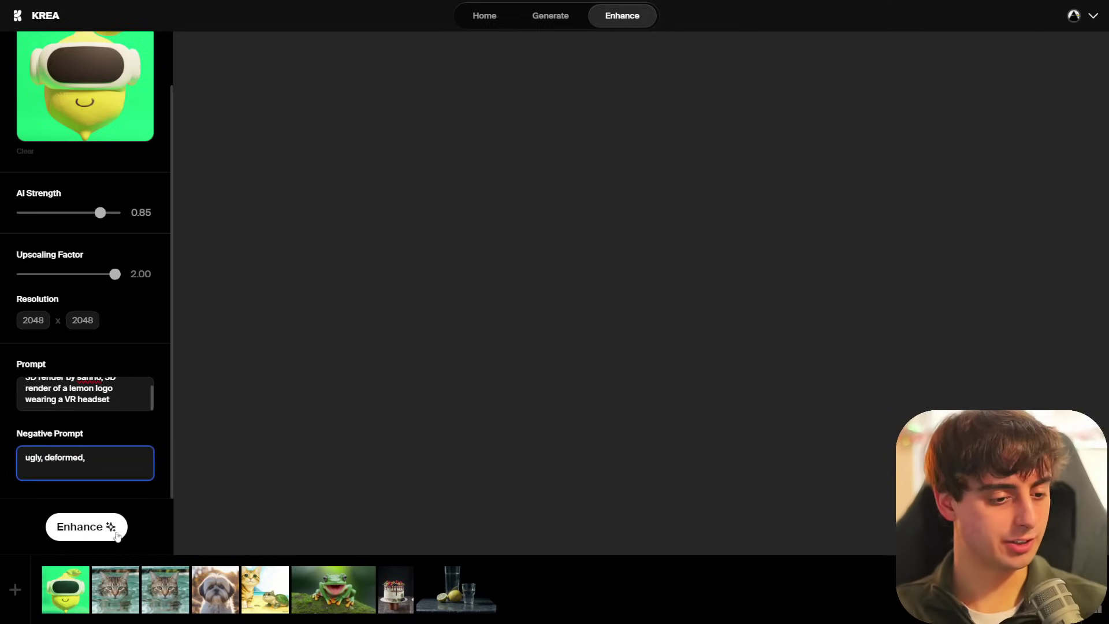
pyautogui.click(115, 533)
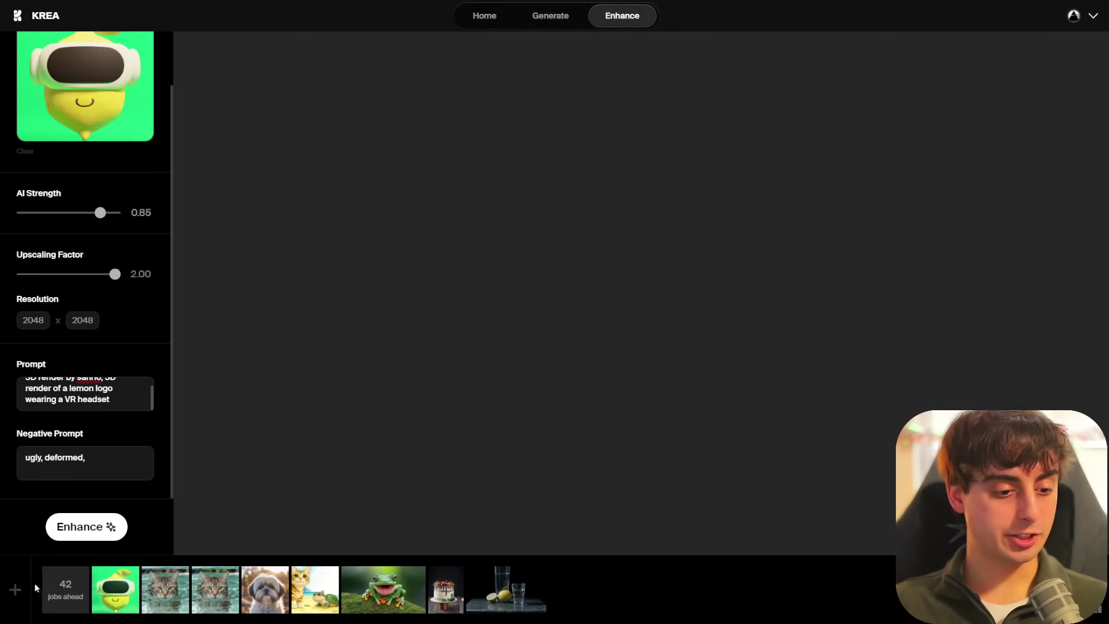
pyautogui.moveTo(134, 582)
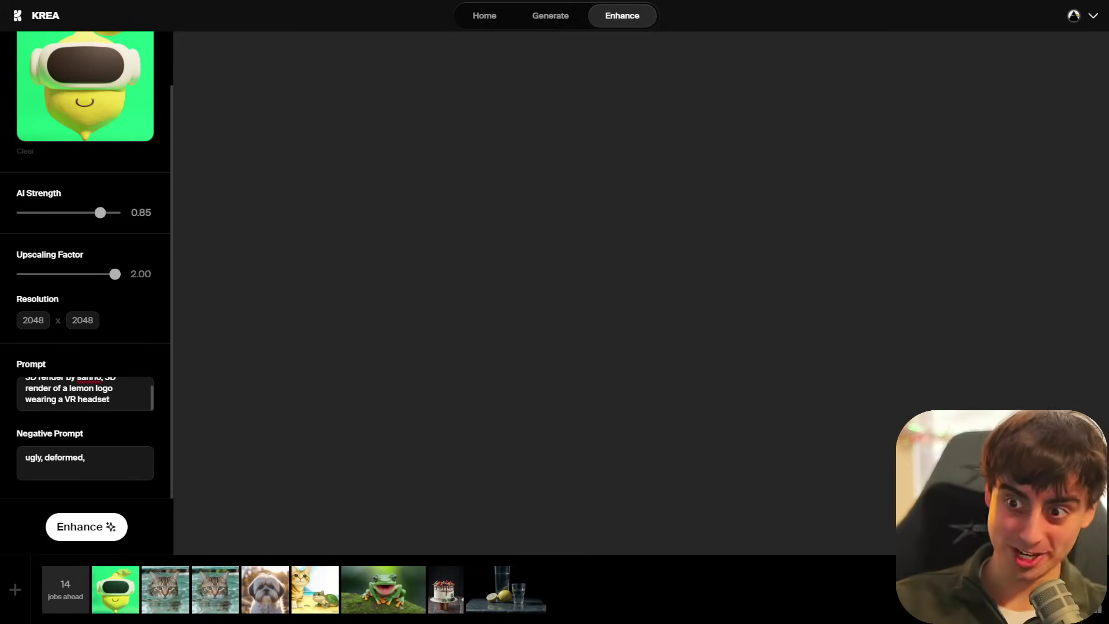
# - Drag the before/after divider across the zoomed Krea lemon to compare its visor and leaf with the original
pyautogui.scroll(5, 745, 284)
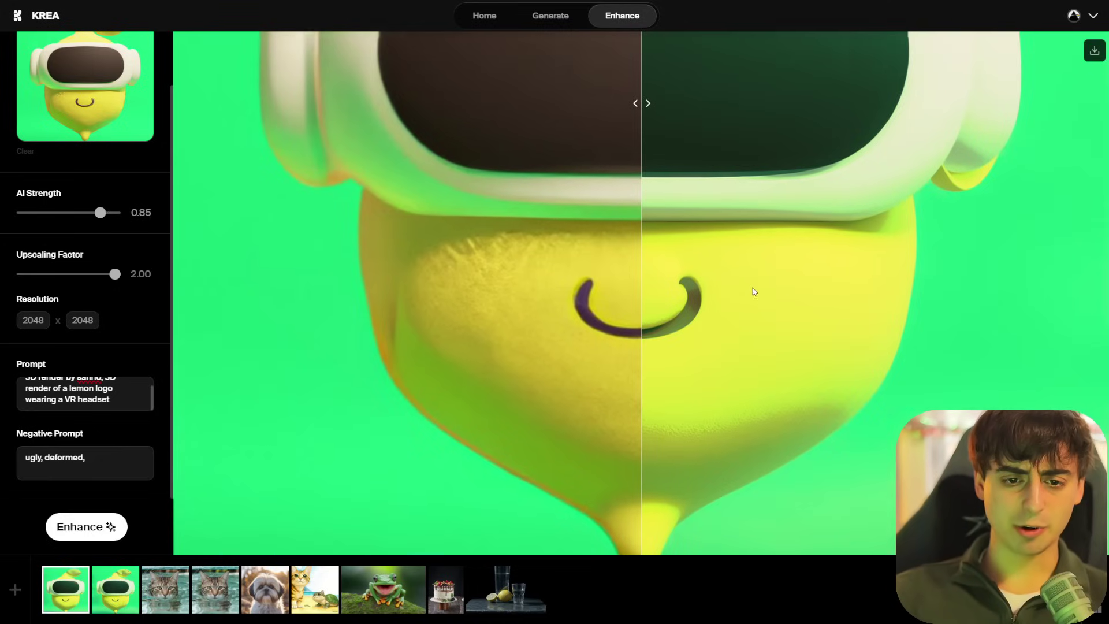
pyautogui.scroll(-6, 731, 283)
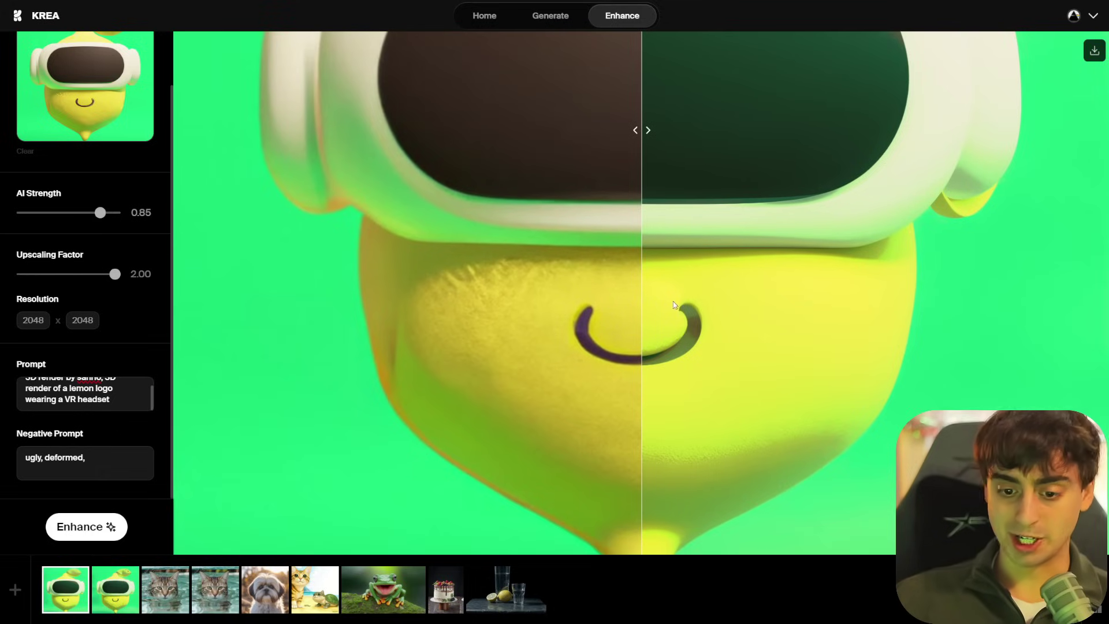
pyautogui.scroll(-1, 673, 304)
pyautogui.moveTo(673, 300); pyautogui.dragTo(208, 152)
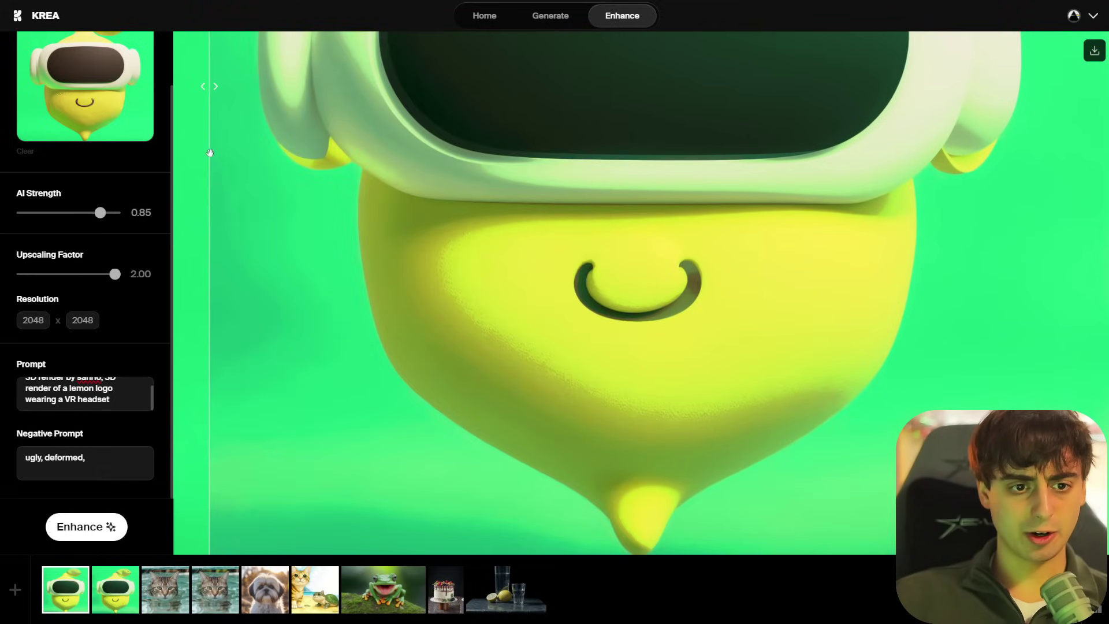
pyautogui.scroll(4, 518, 243)
pyautogui.scroll(-4, 569, 379)
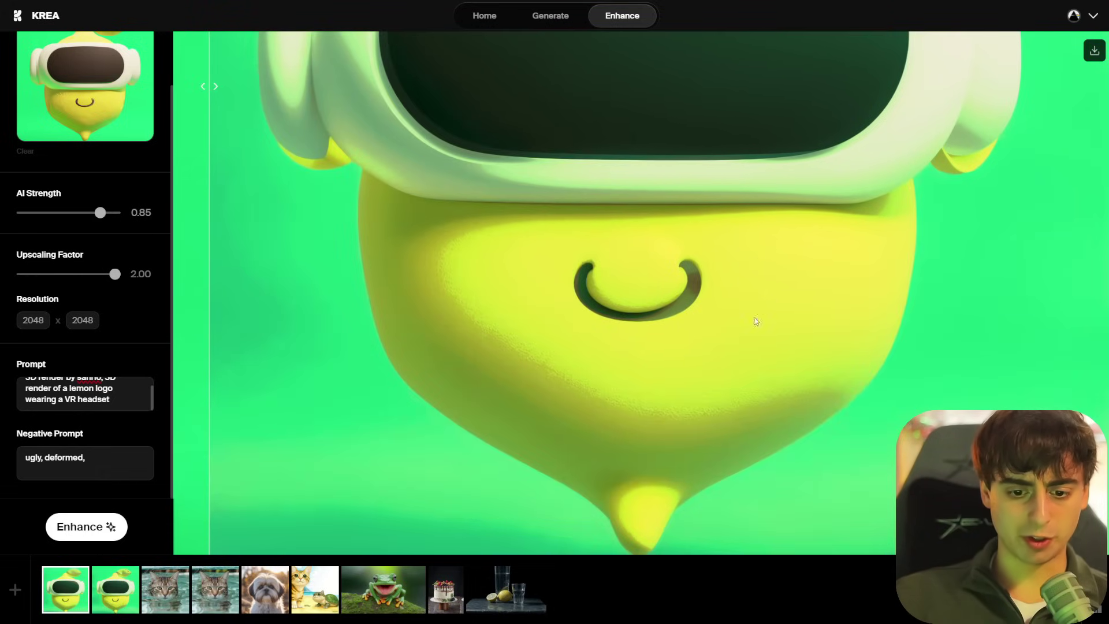
pyautogui.scroll(9, 712, 340)
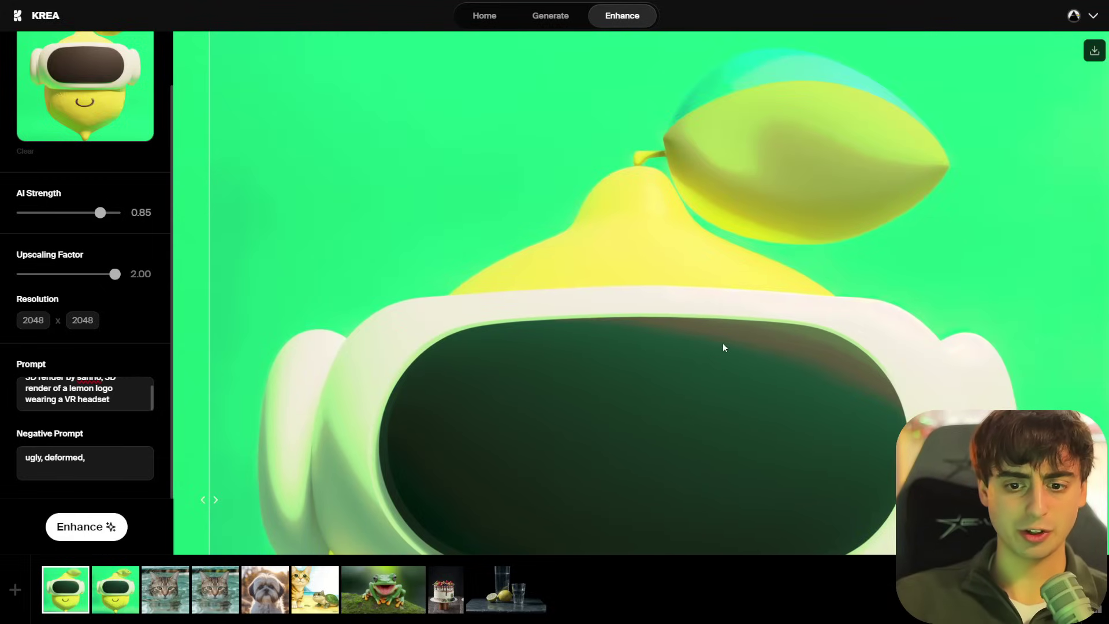
pyautogui.moveTo(734, 337); pyautogui.dragTo(233, 451)
# - Reveal the original visor beside the enhanced one and inspect the lemon's smile up close
pyautogui.scroll(-9, 487, 372)
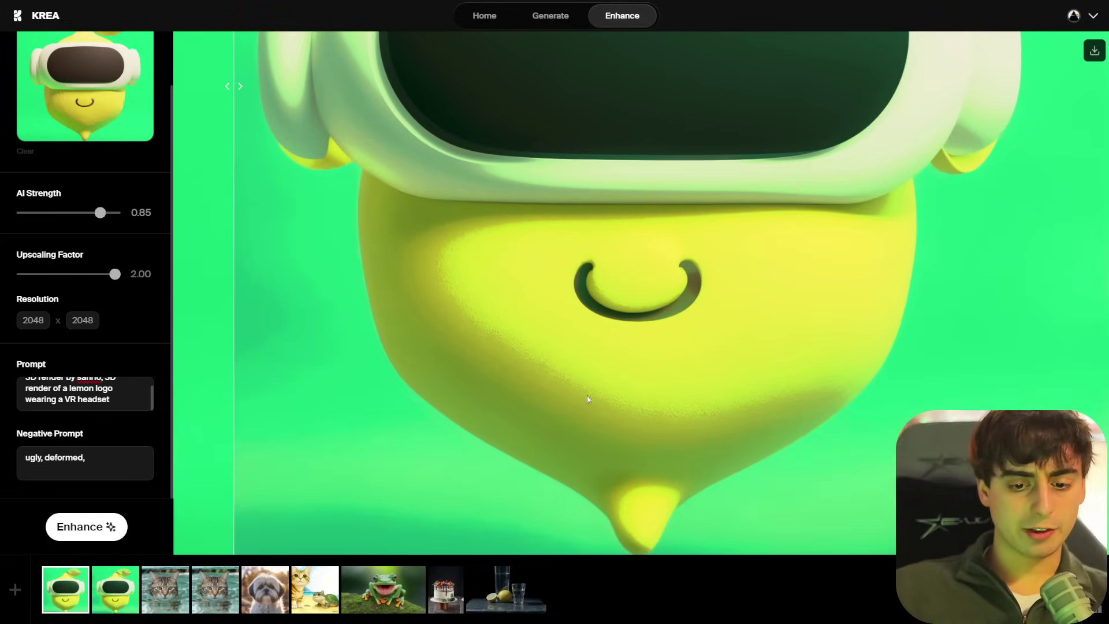
pyautogui.scroll(2, 611, 398)
pyautogui.scroll(8, 612, 401)
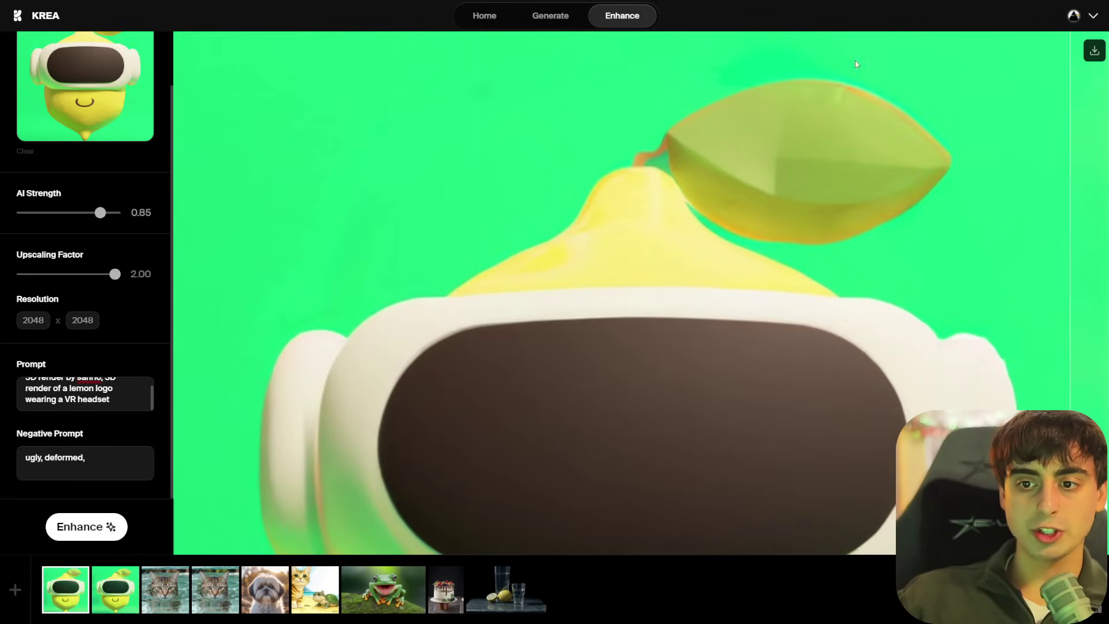
pyautogui.moveTo(1070, 289); pyautogui.dragTo(500, 399)
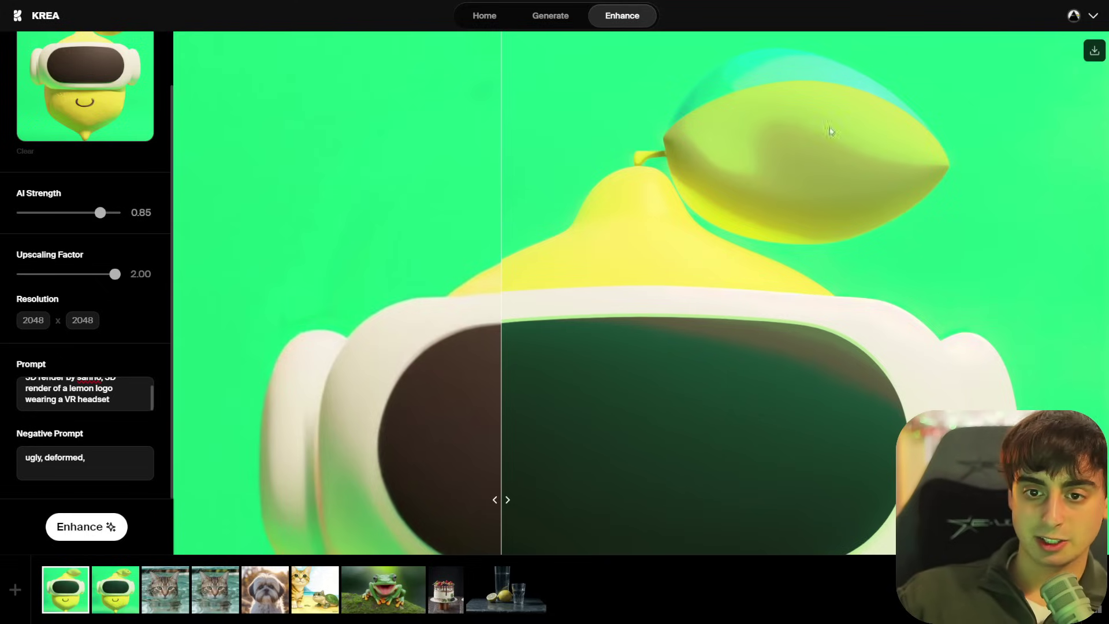
pyautogui.scroll(-5, 558, 409)
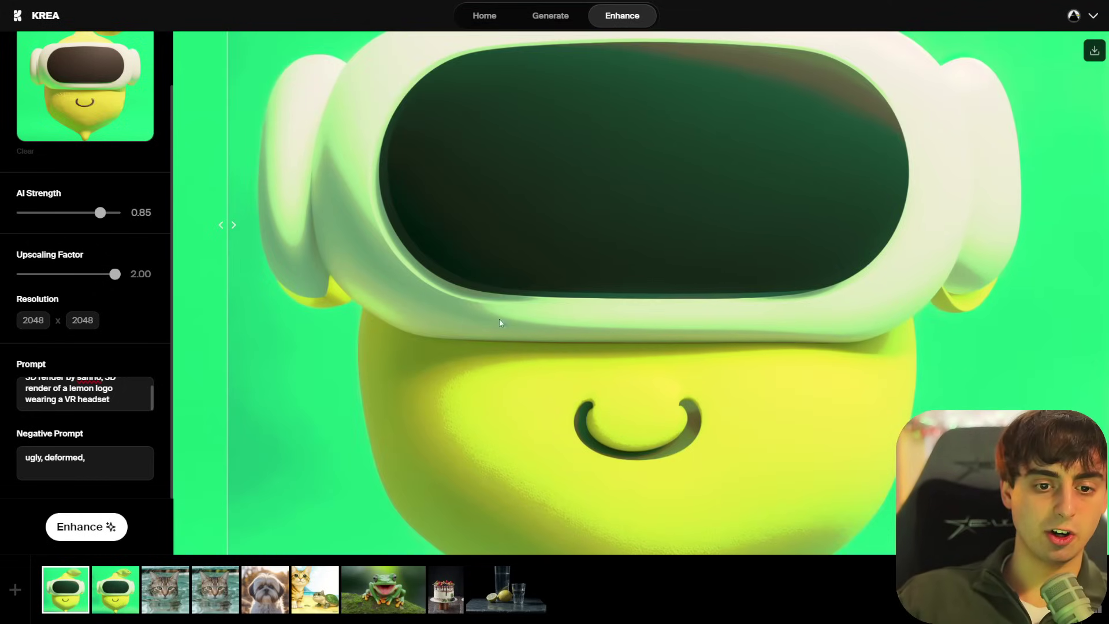
pyautogui.scroll(3, 668, 347)
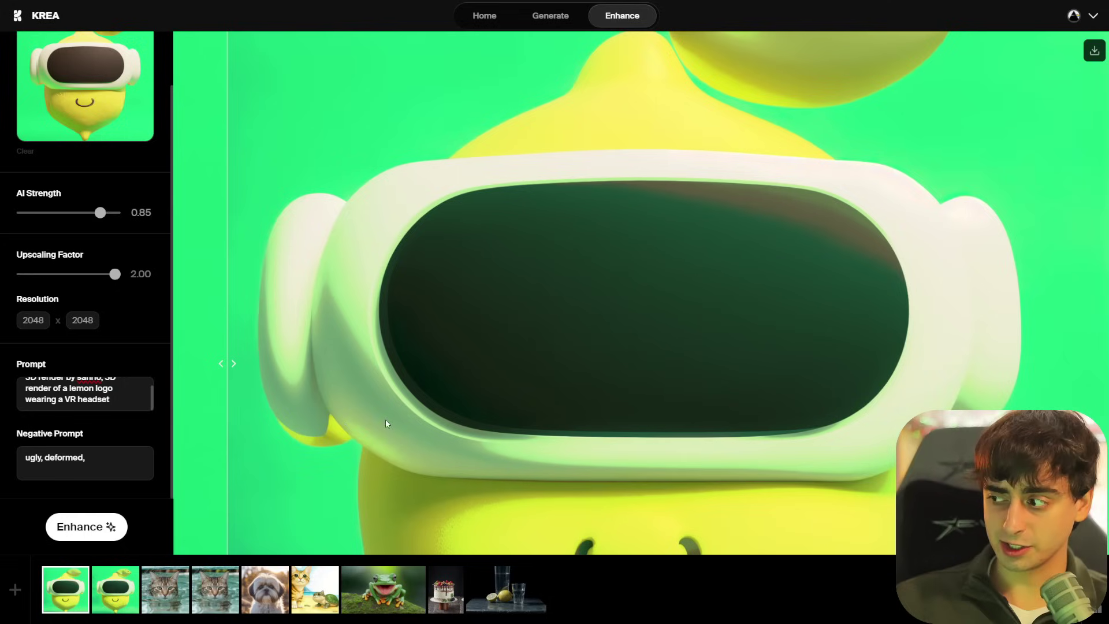
pyautogui.scroll(-2, 381, 412)
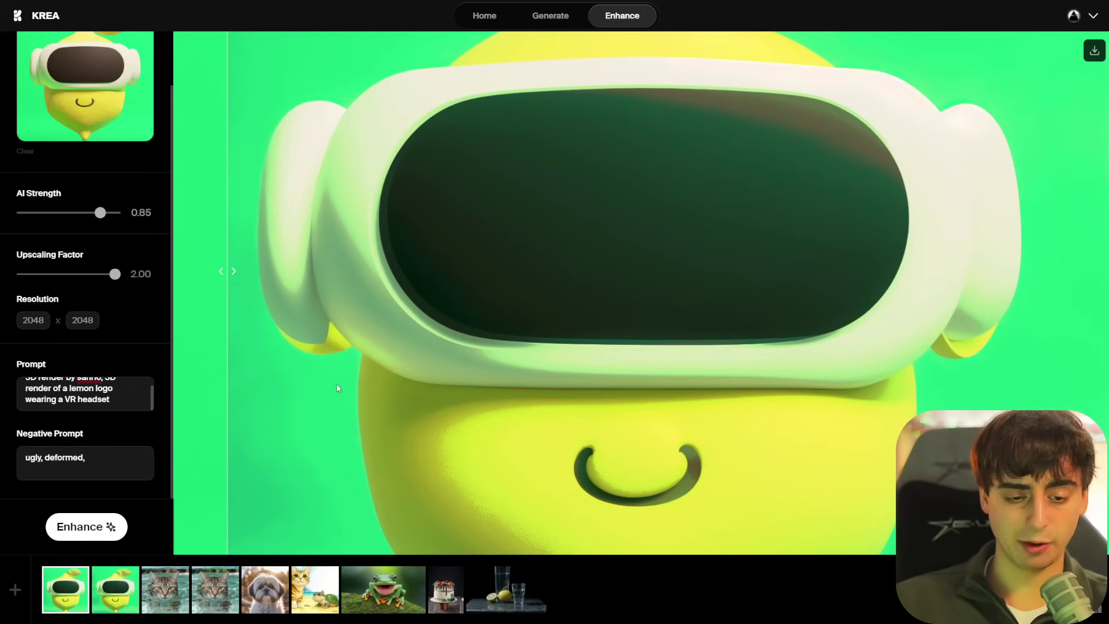
pyautogui.scroll(-4, 710, 318)
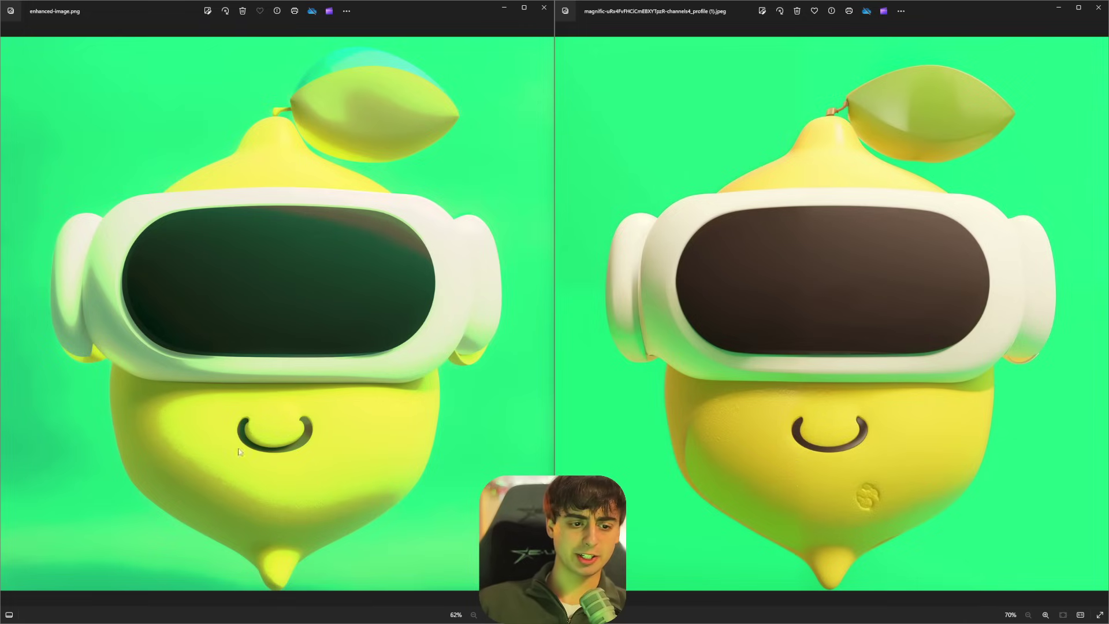
# - Zoom in and pan both lemon upscales so their smiles, bottom tips and visors line up
pyautogui.scroll(5, 331, 366)
pyautogui.moveTo(354, 448); pyautogui.dragTo(398, 391)
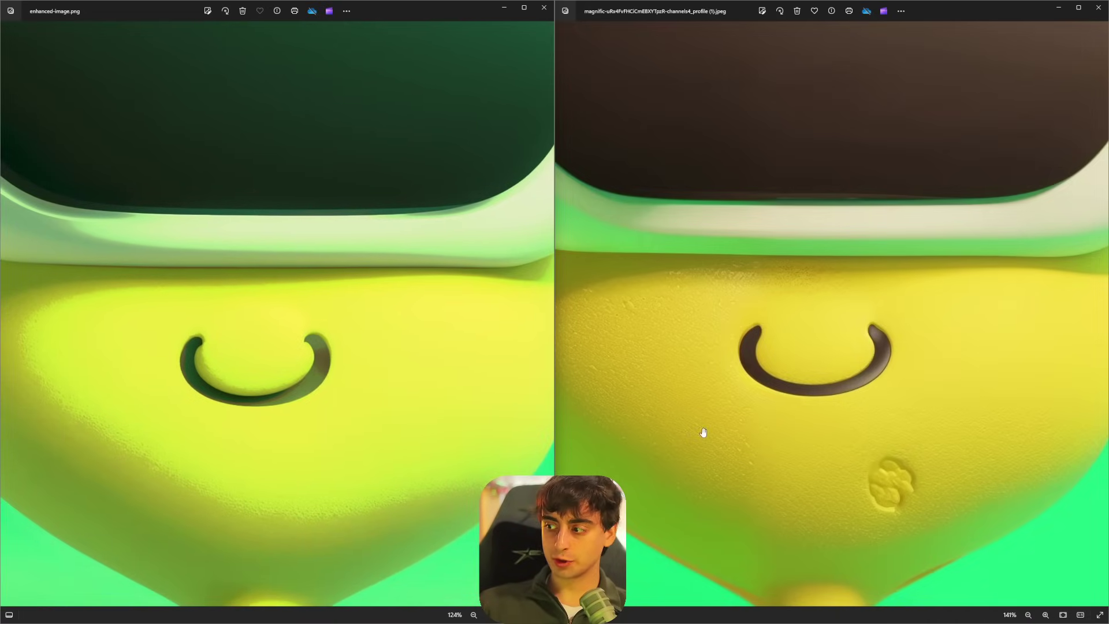
pyautogui.moveTo(885, 403); pyautogui.dragTo(895, 389)
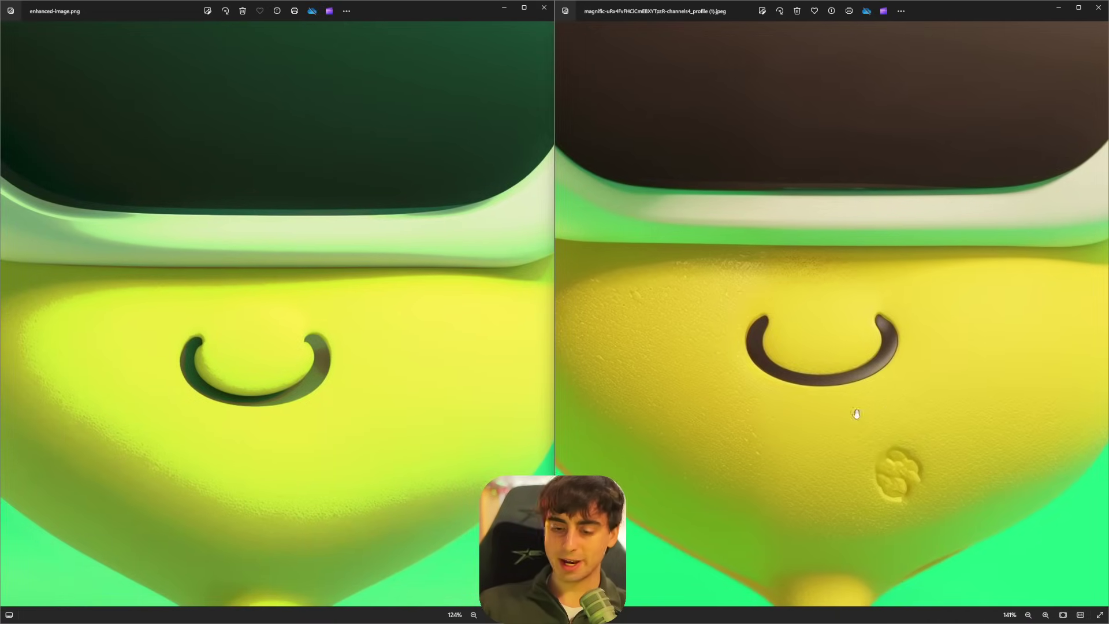
pyautogui.moveTo(879, 495); pyautogui.dragTo(886, 440)
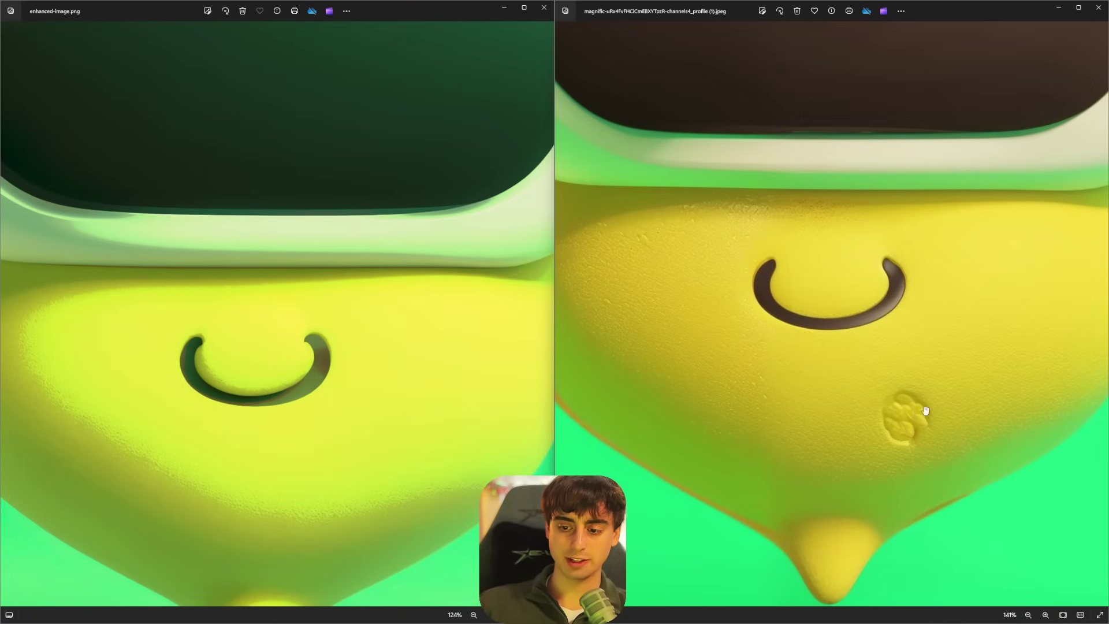
pyautogui.moveTo(303, 403); pyautogui.dragTo(317, 327)
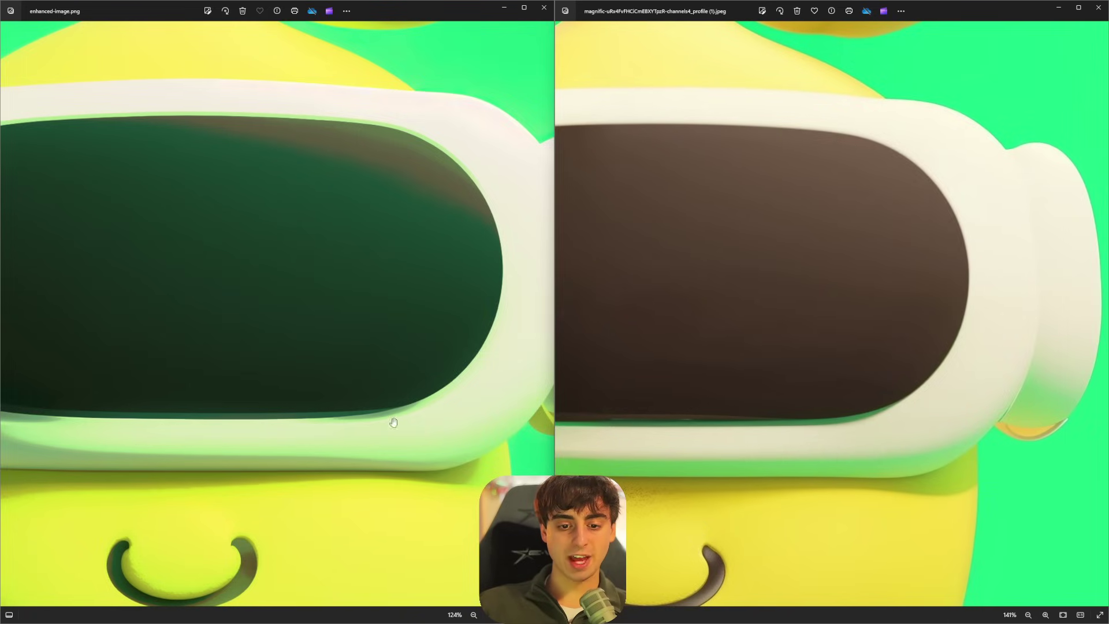
pyautogui.moveTo(396, 416); pyautogui.dragTo(305, 420)
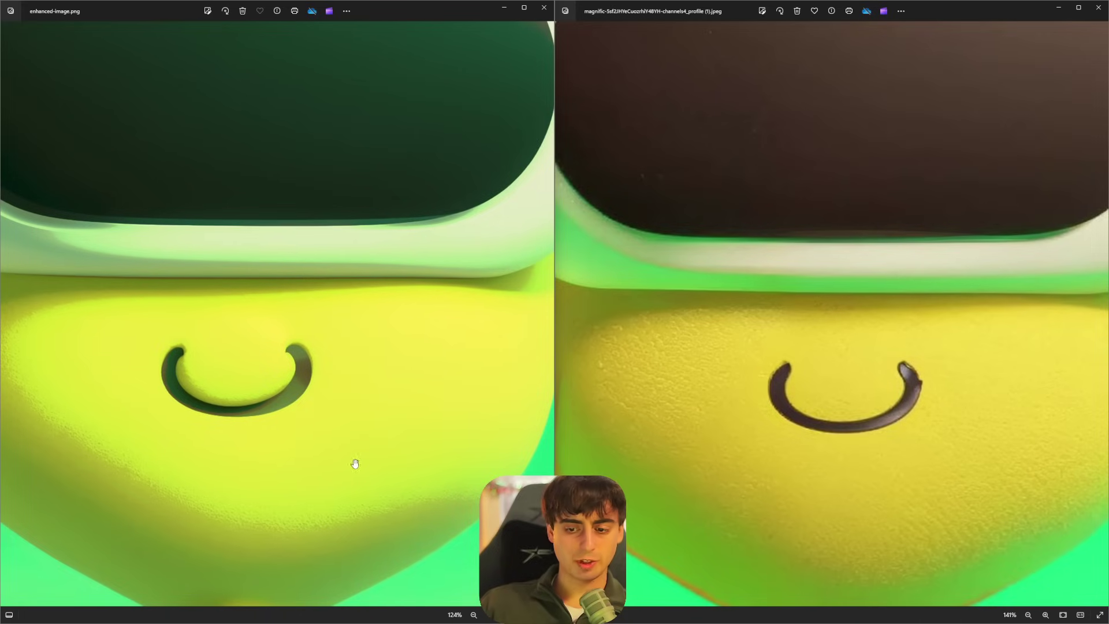
pyautogui.moveTo(816, 398); pyautogui.dragTo(815, 321)
# - Zoom in and frame the Magnific lemon's top, visor and leaf stem
pyautogui.scroll(-2, 285, 421)
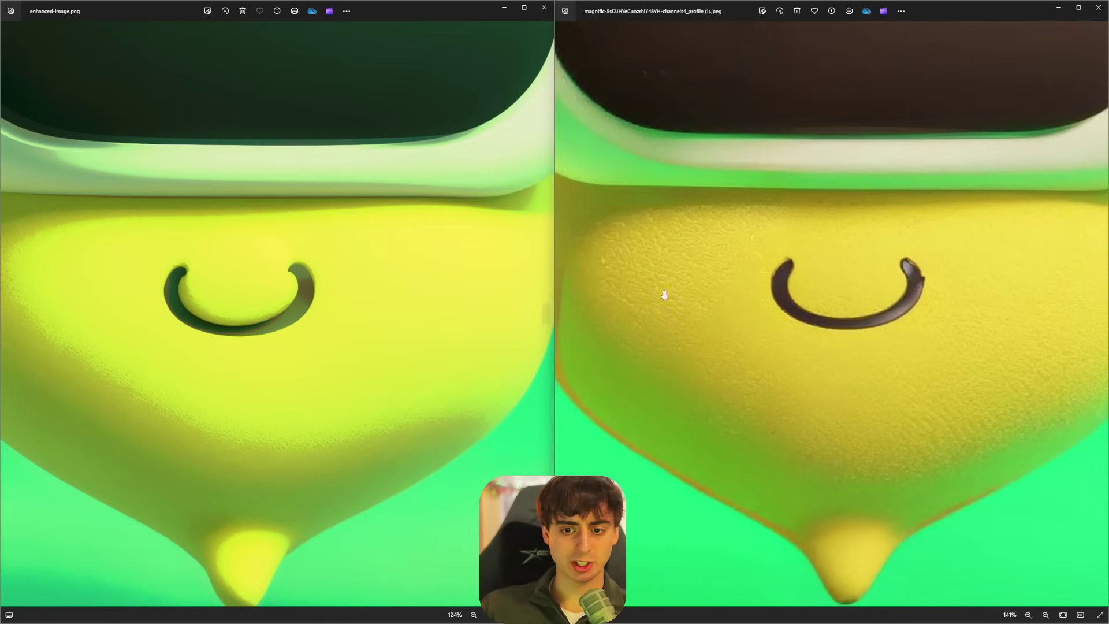
pyautogui.scroll(5, 804, 323)
pyautogui.hscroll(4, 804, 324)
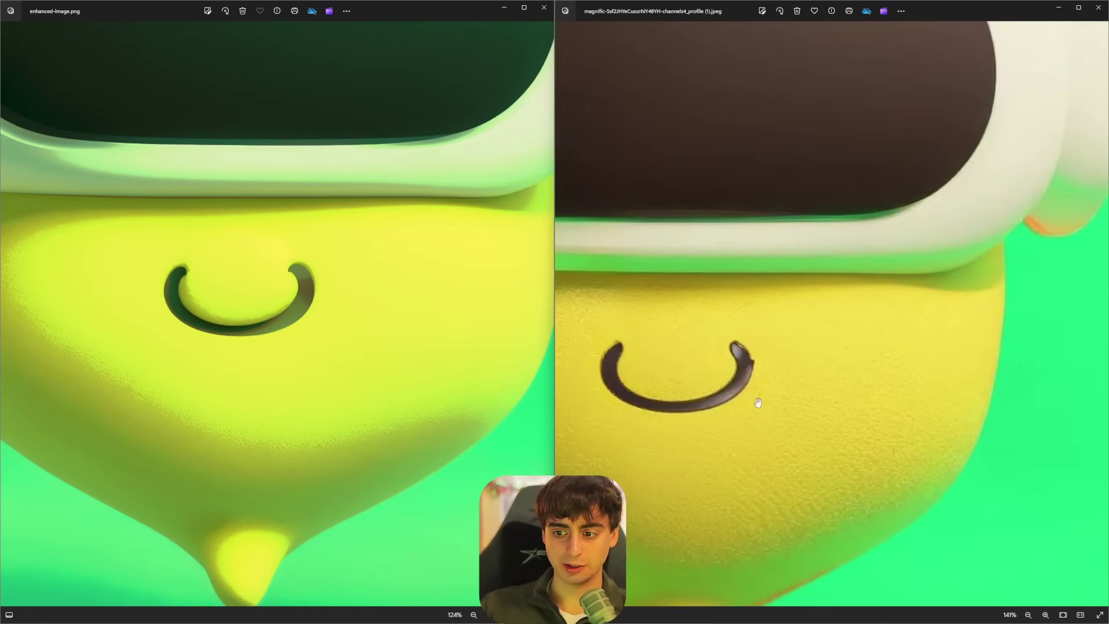
pyautogui.scroll(2, 726, 388)
pyautogui.scroll(5, 259, 482)
pyautogui.hscroll(4, 258, 481)
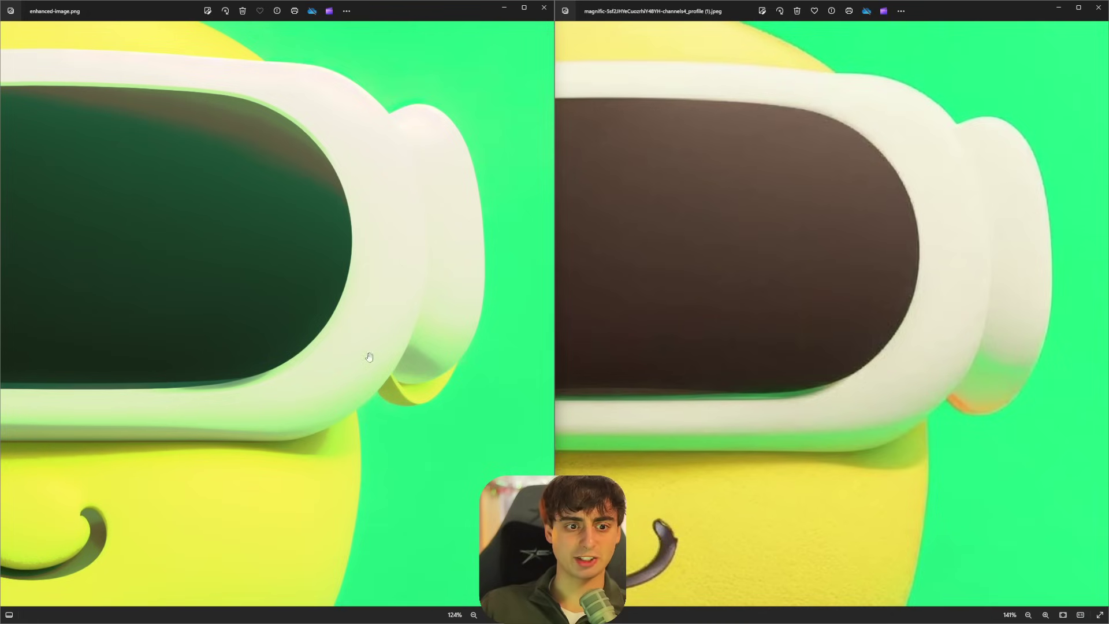
pyautogui.moveTo(645, 249); pyautogui.dragTo(784, 478)
pyautogui.moveTo(726, 317); pyautogui.dragTo(970, 230)
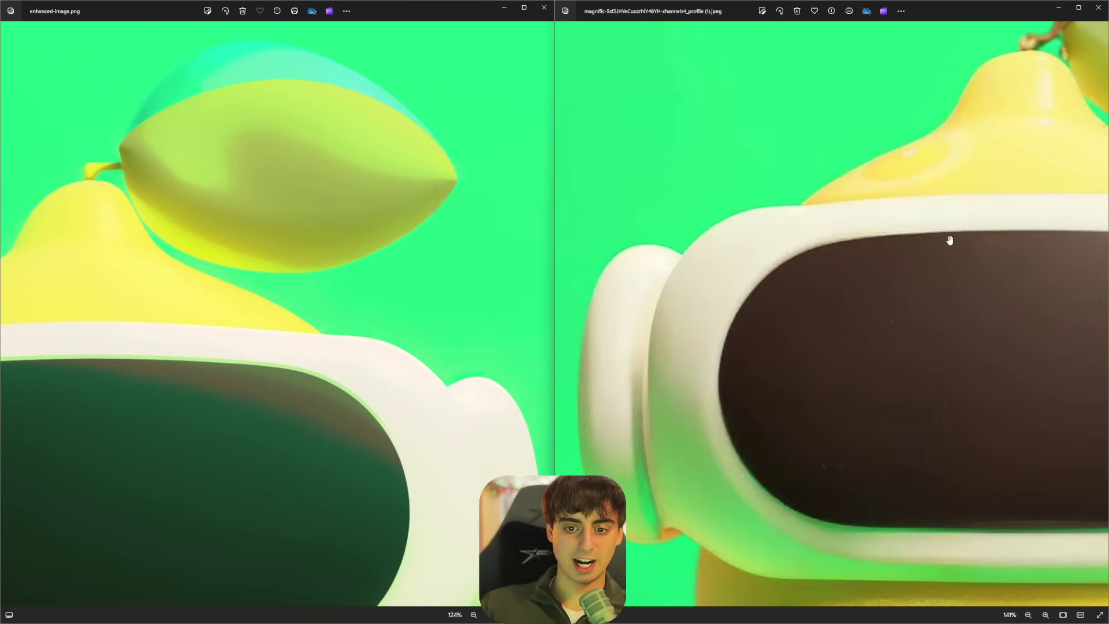
# - Align the enhanced lemon's visor with Magnific's and center both lemons' smiles
pyautogui.moveTo(419, 274); pyautogui.dragTo(487, 241)
pyautogui.hscroll(2, 522, 243)
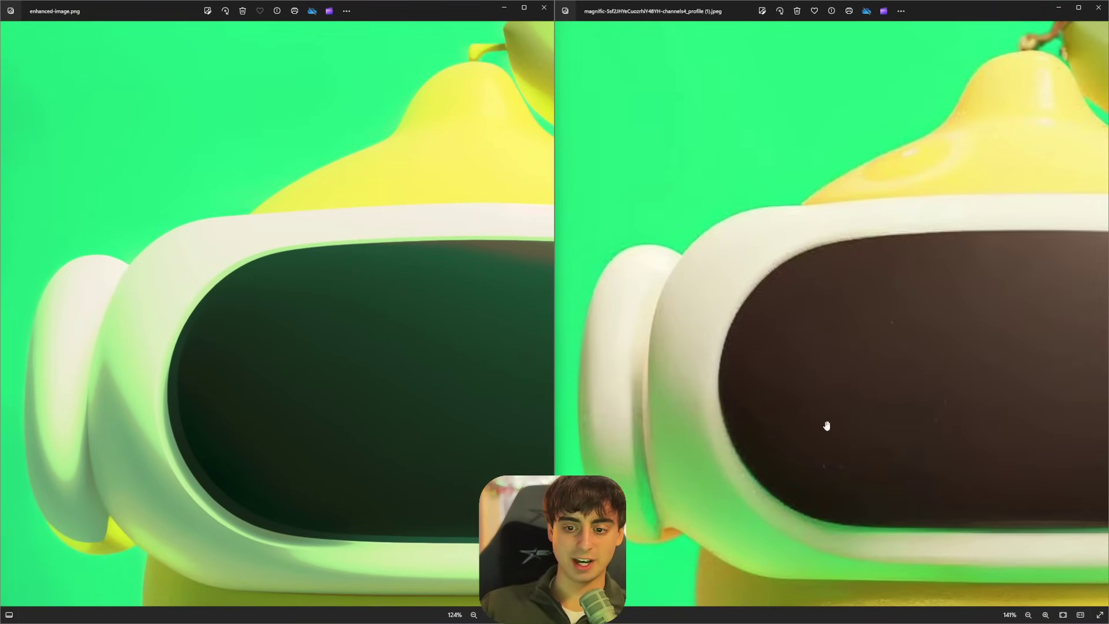
pyautogui.moveTo(760, 311); pyautogui.dragTo(668, 161)
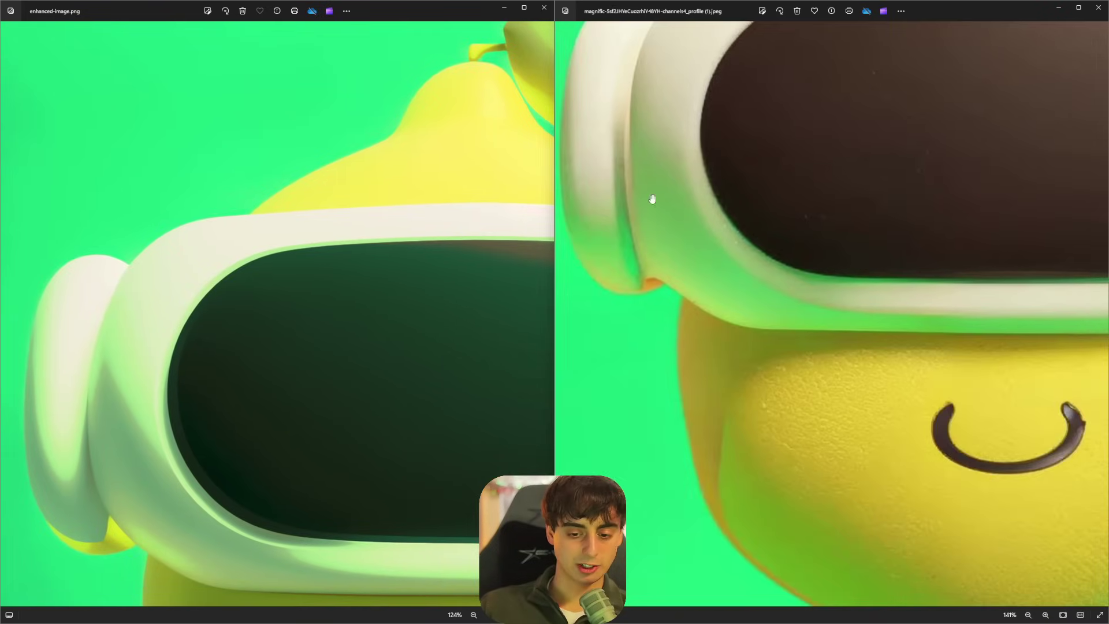
pyautogui.scroll(-3, 304, 230)
pyautogui.moveTo(322, 324); pyautogui.dragTo(276, 199)
pyautogui.moveTo(908, 376); pyautogui.dragTo(784, 248)
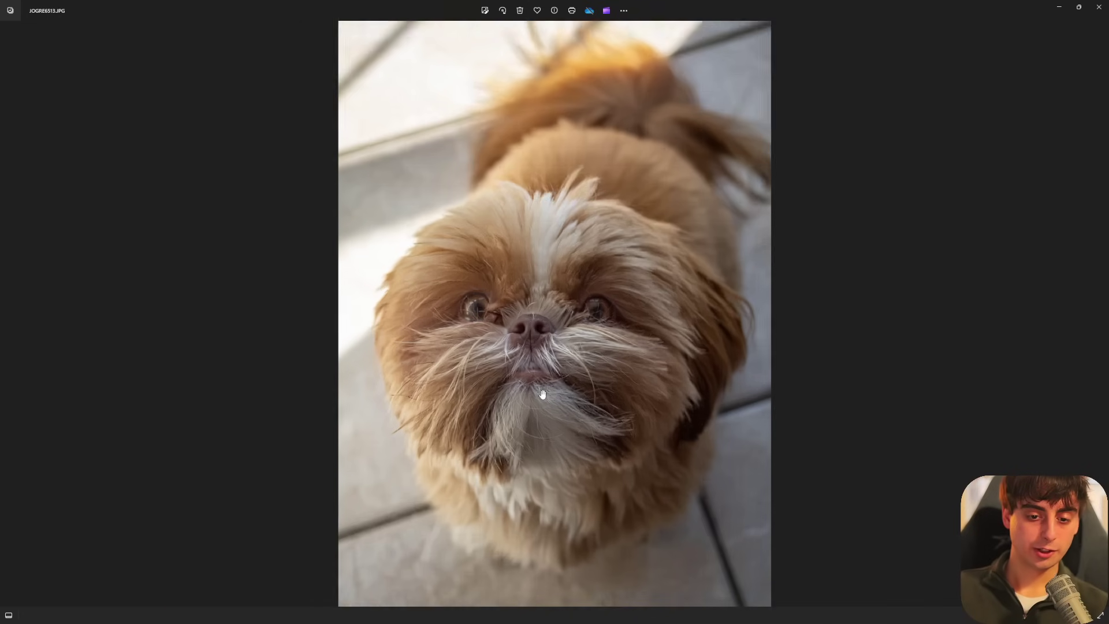
pyautogui.scroll(3, 626, 423)
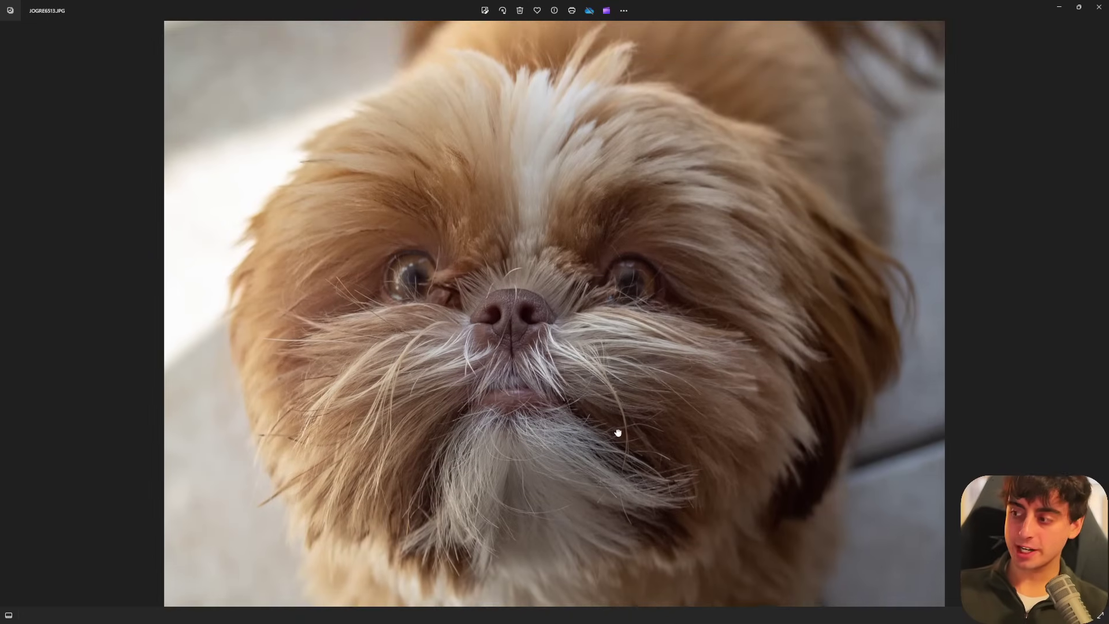
# - Zoom into the dog photo and center its magnified nose and whiskers
pyautogui.moveTo(618, 433); pyautogui.dragTo(620, 378)
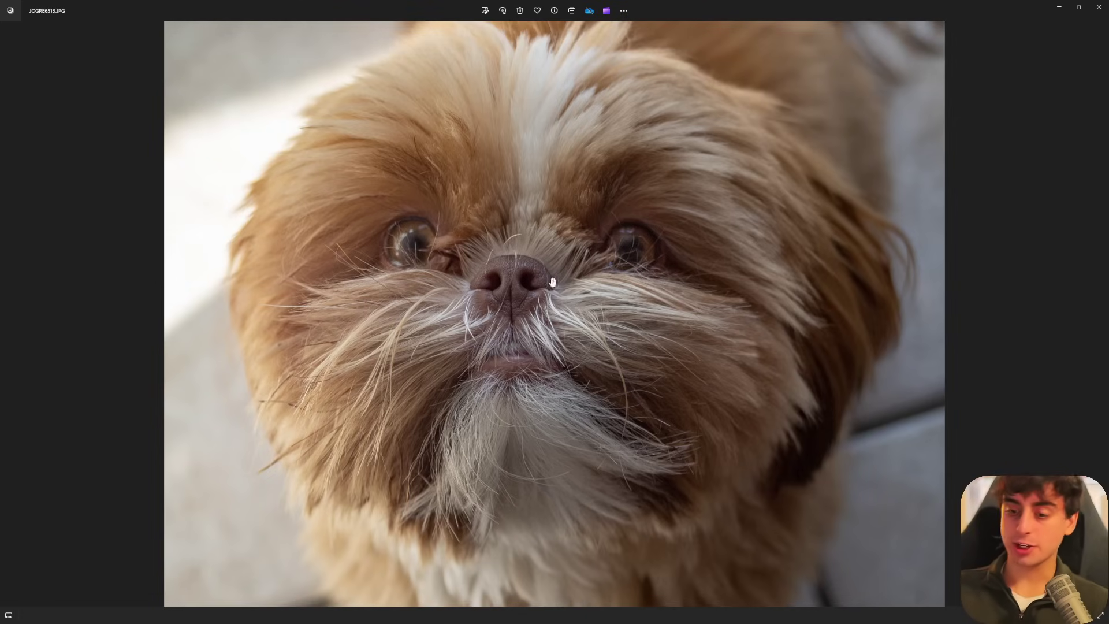
pyautogui.scroll(5, 571, 141)
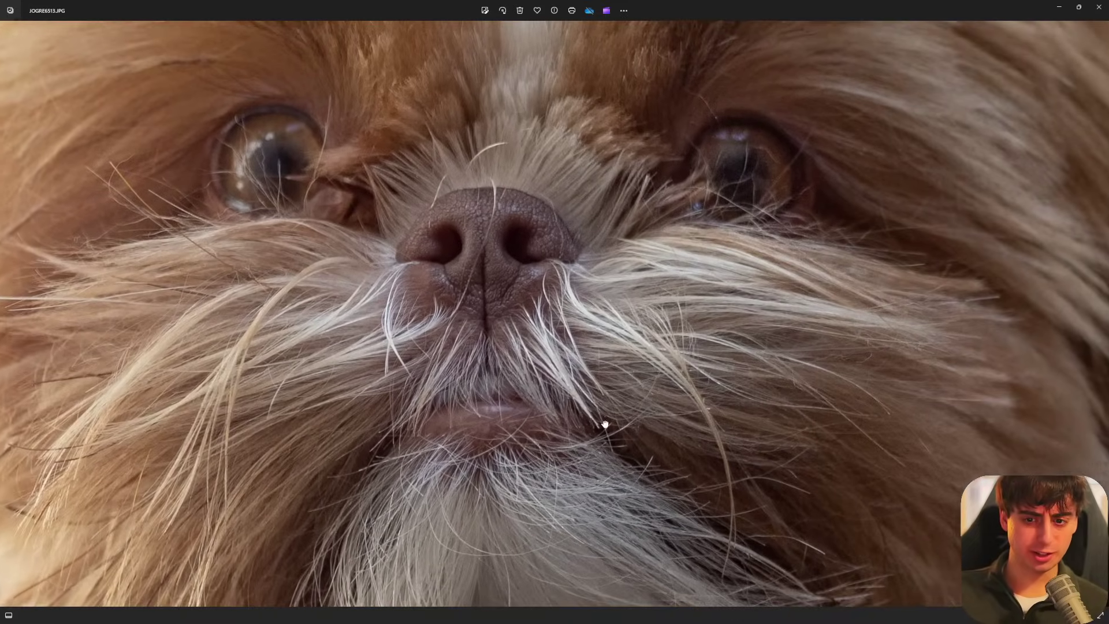
pyautogui.moveTo(605, 424); pyautogui.dragTo(642, 417)
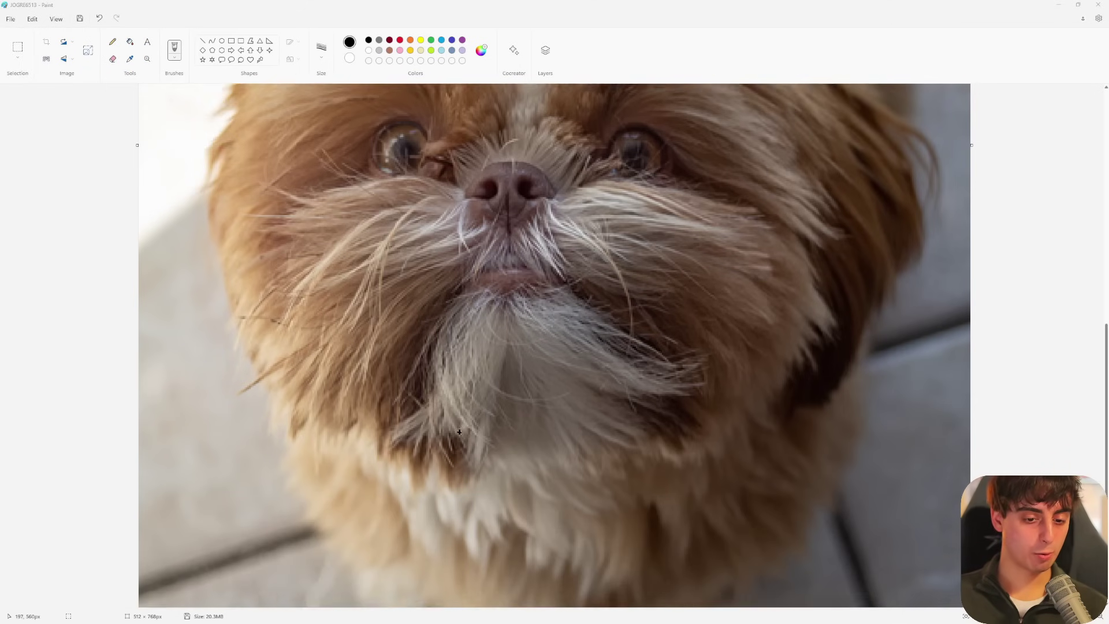
# - Zoom into the dog's eyes and nose in Paint to examine the original's pixel detail
pyautogui.scroll(-1, 555, 346)
pyautogui.scroll(1, 555, 346)
pyautogui.scroll(3, 554, 345)
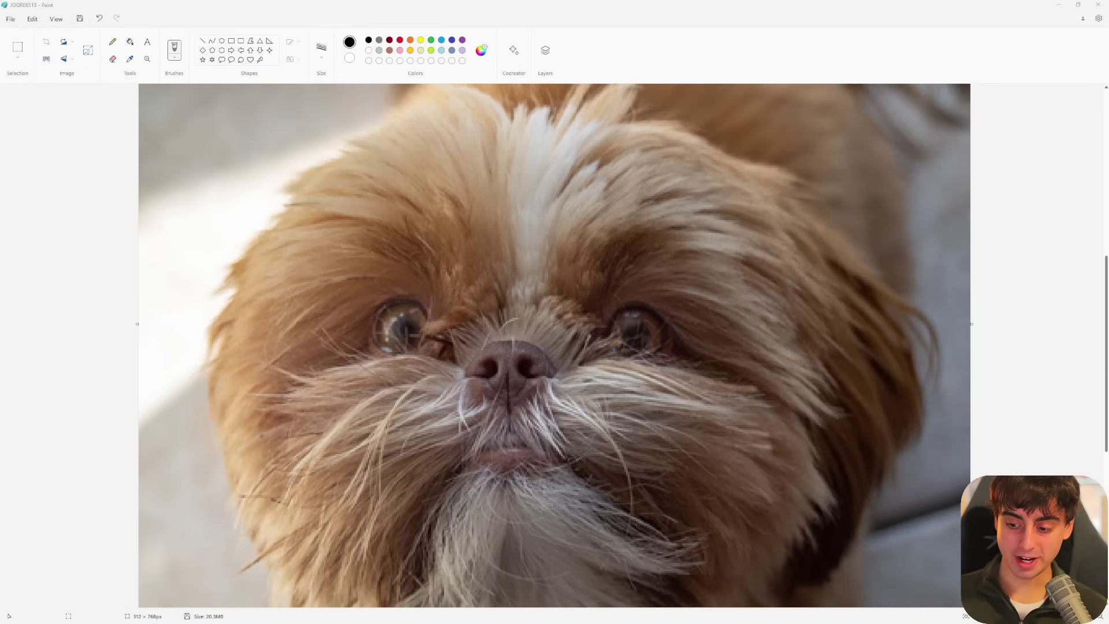
pyautogui.keyDown('ctrl'); pyautogui.scroll(3, 577, 346); pyautogui.keyUp('ctrl')
pyautogui.scroll(-3, 507, 371)
pyautogui.scroll(2, 507, 370)
pyautogui.scroll(1, 507, 371)
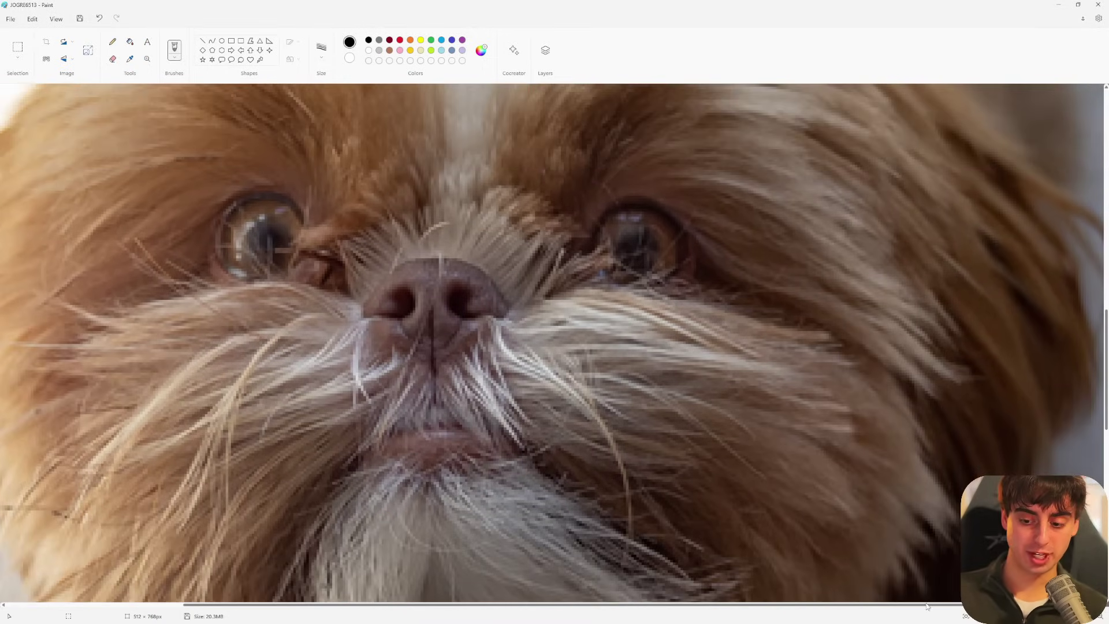
pyautogui.hscroll(-1, 927, 605)
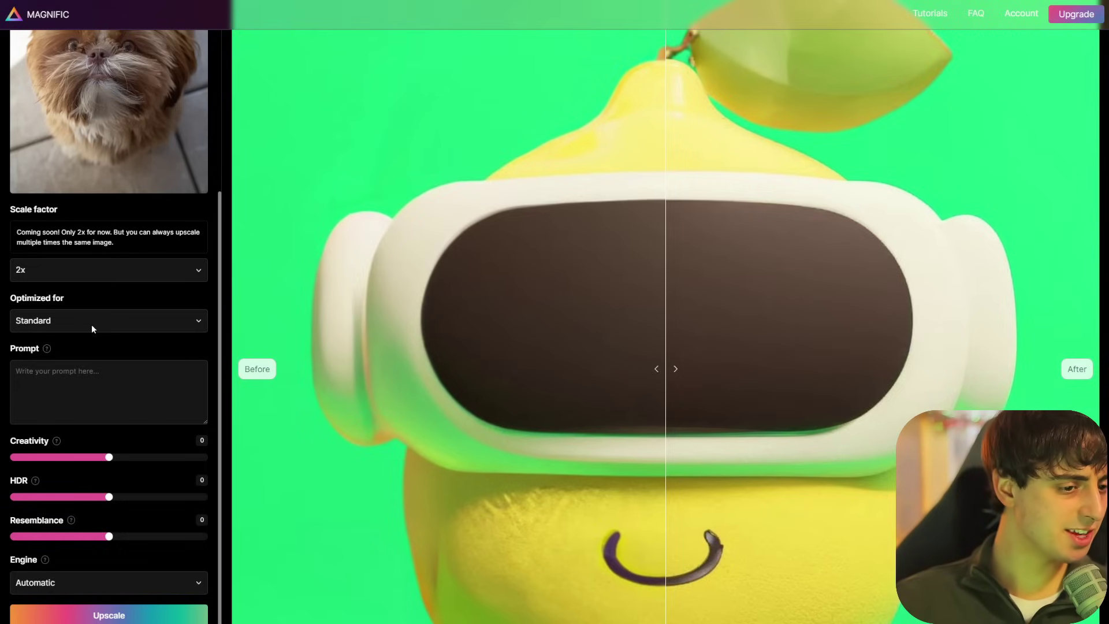
# - Upscale the dog photo optimized for Films & Photography with Resemblance raised to 3
pyautogui.click(83, 387)
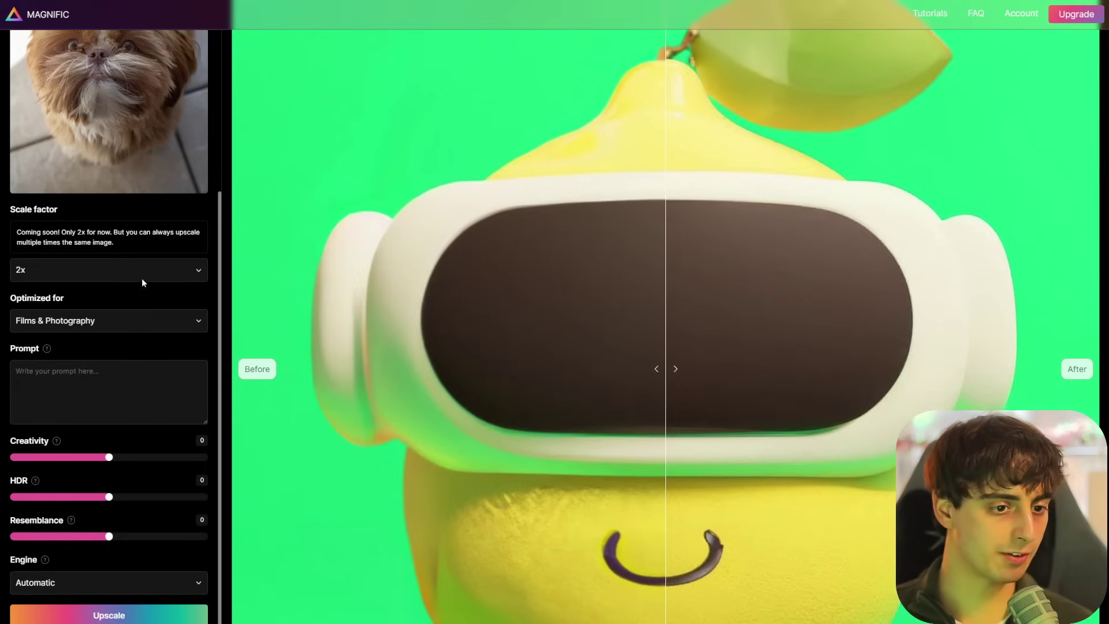
pyautogui.scroll(-1, 73, 519)
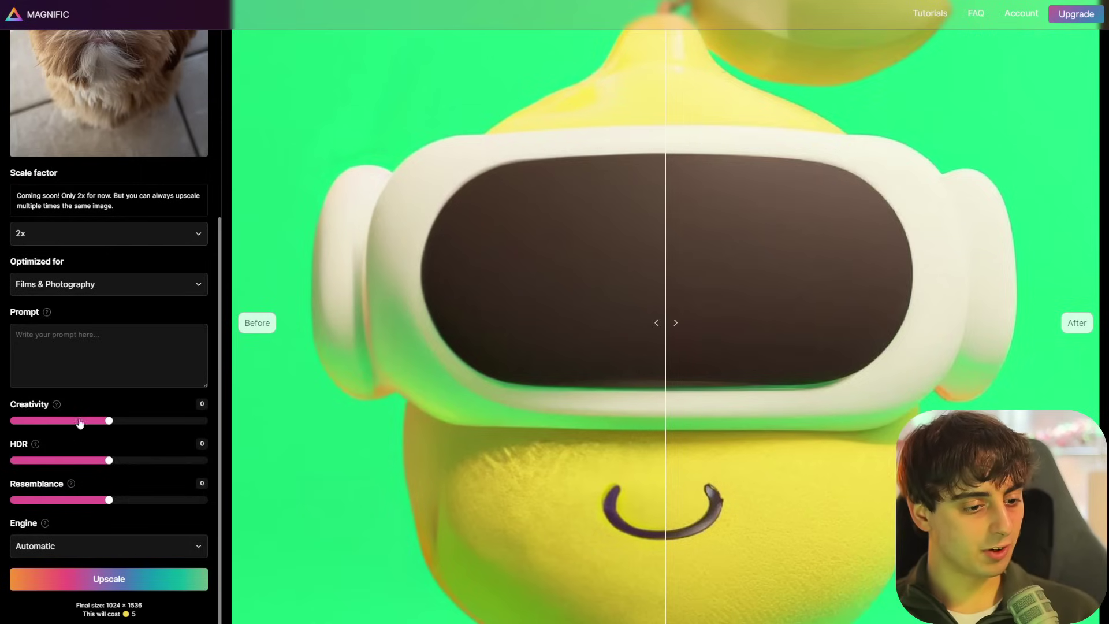
pyautogui.moveTo(111, 504); pyautogui.dragTo(138, 509)
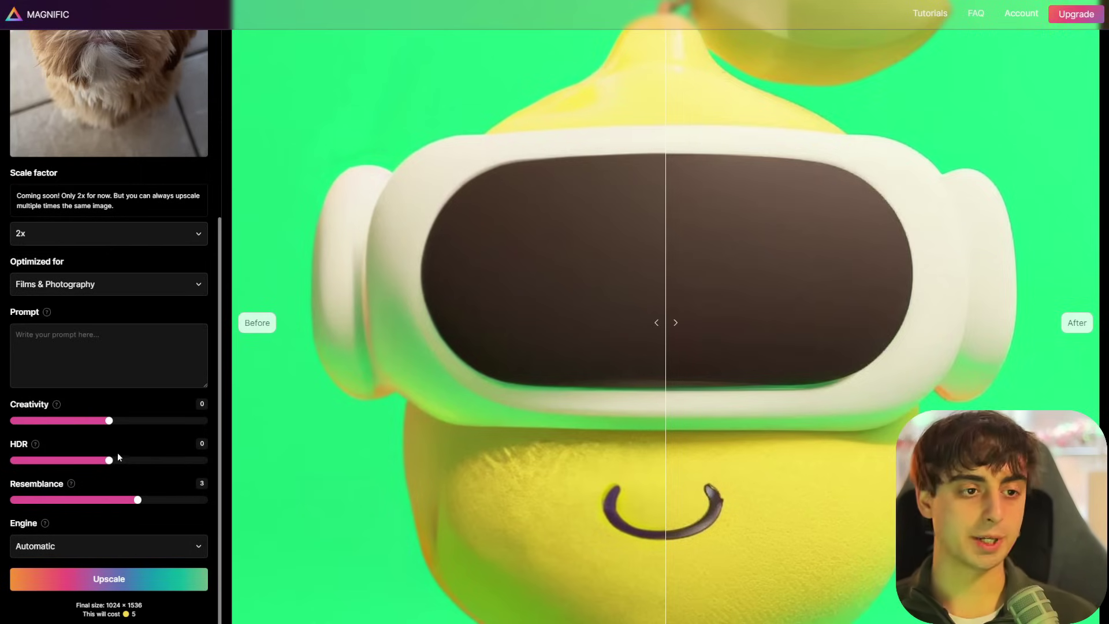
pyautogui.scroll(2, 139, 404)
pyautogui.scroll(1, 144, 388)
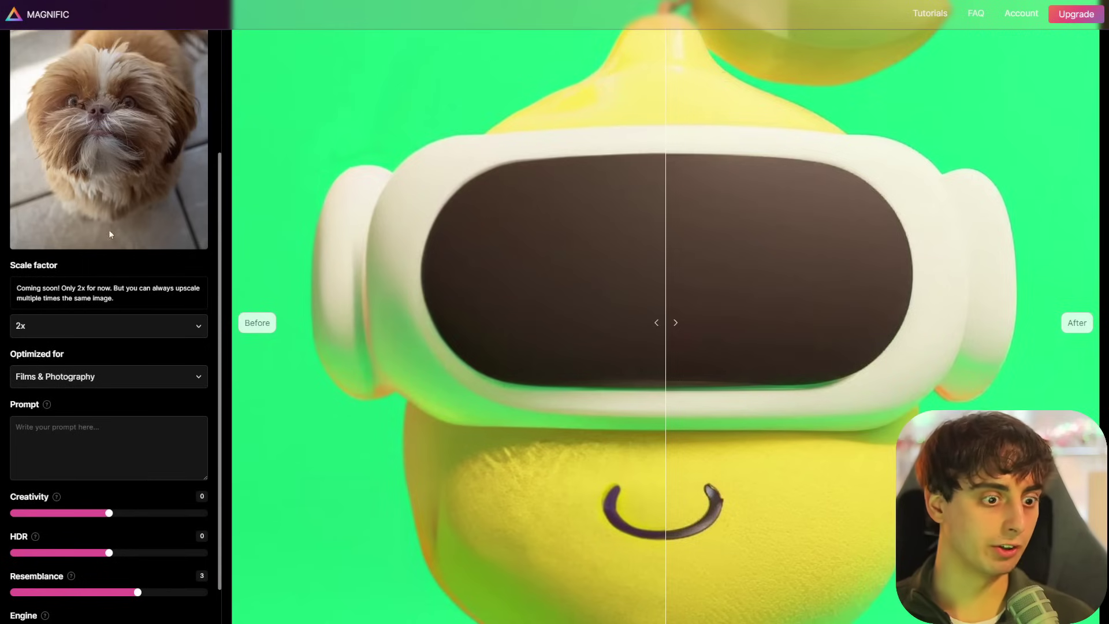
pyautogui.scroll(-3, 108, 439)
pyautogui.scroll(8, 147, 359)
pyautogui.scroll(1, 151, 340)
pyautogui.scroll(-5, 205, 504)
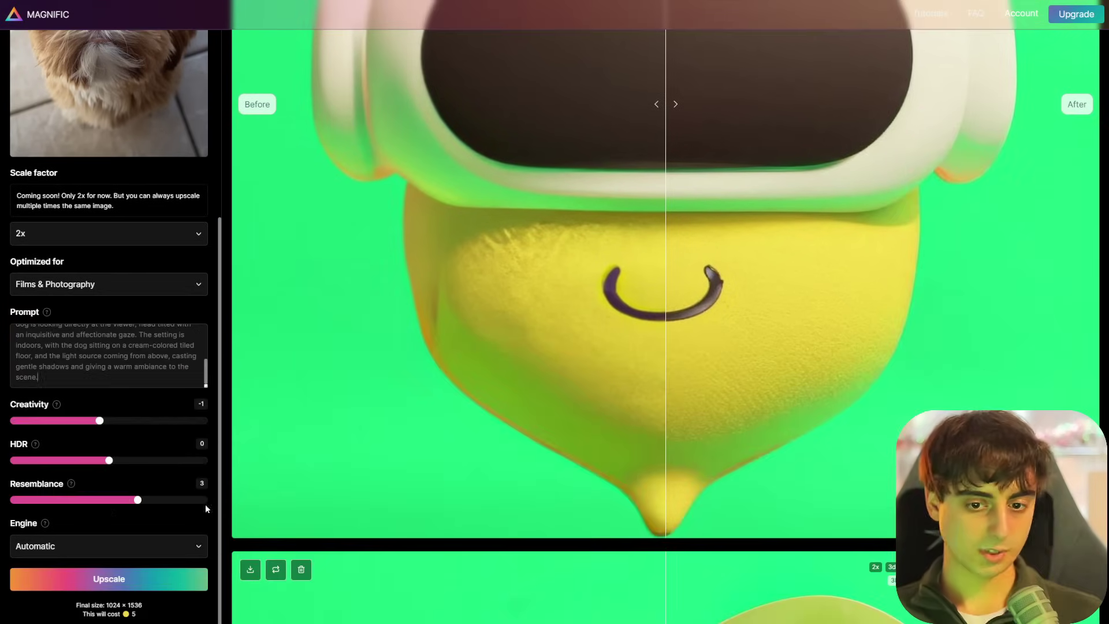
pyautogui.click(107, 584)
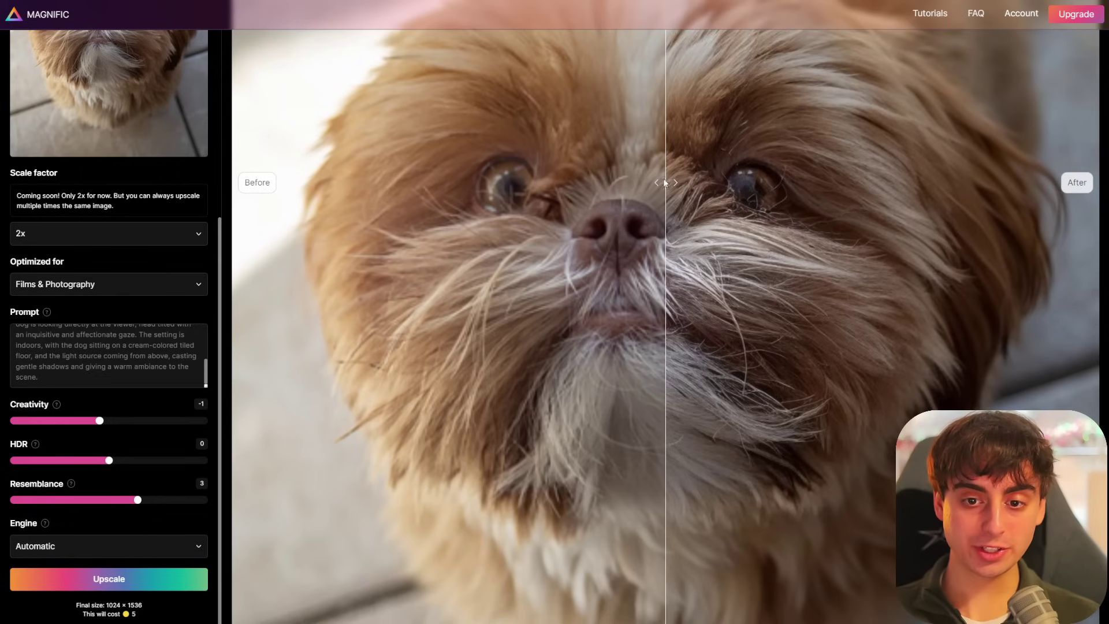
# - Sweep the before/after split across the dog upscale to compare it with the original
pyautogui.moveTo(664, 182); pyautogui.dragTo(295, 265)
pyautogui.scroll(1, 296, 289)
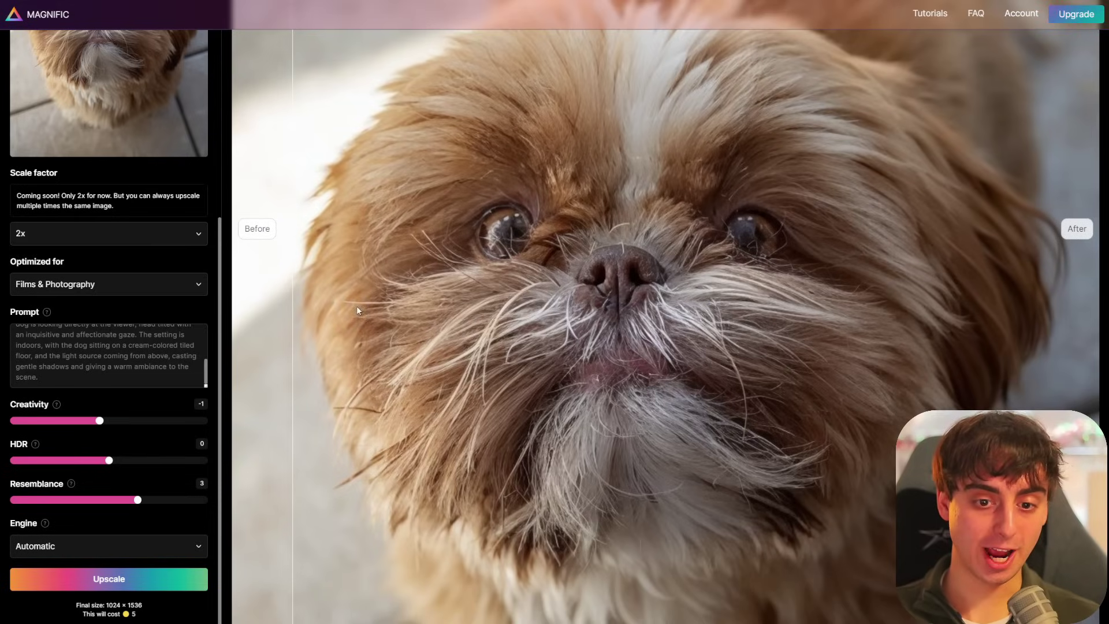
pyautogui.scroll(2, 551, 322)
pyautogui.moveTo(370, 308); pyautogui.dragTo(248, 341)
pyautogui.scroll(1, 473, 296)
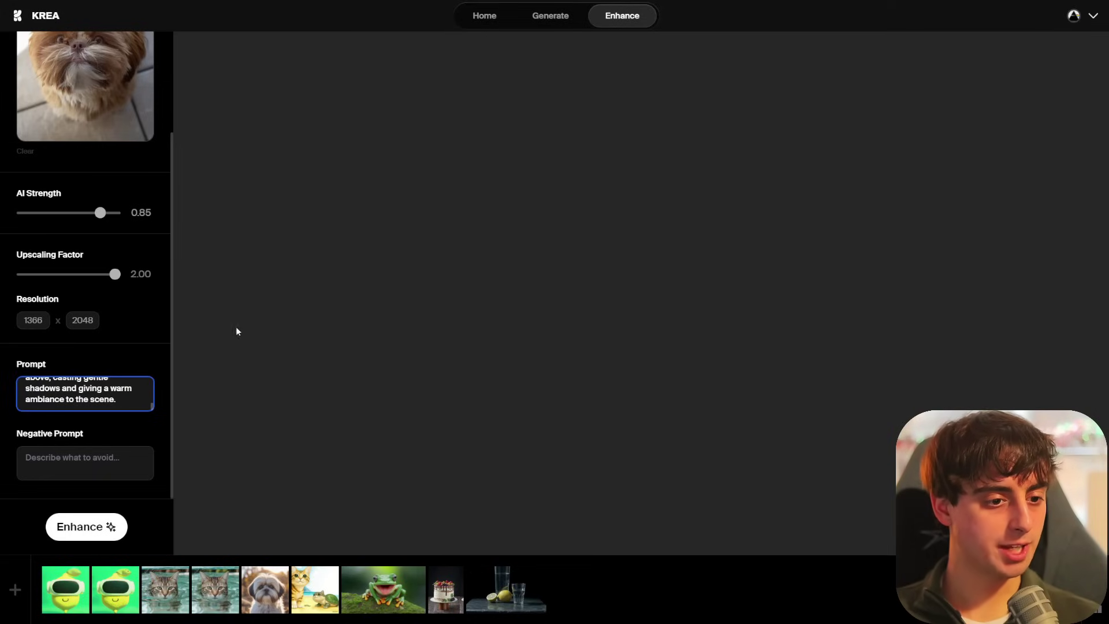
# - Lower Krea's AI Strength to 0.35 and enhance the dog photo again
pyautogui.scroll(2, 143, 277)
pyautogui.moveTo(100, 258); pyautogui.dragTo(80, 265)
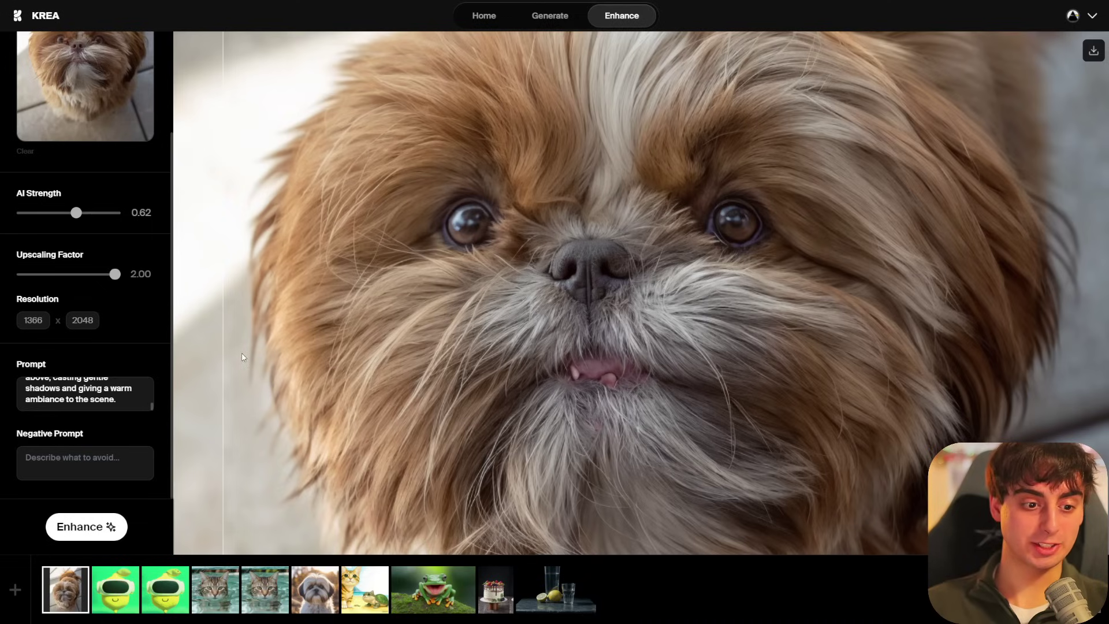
pyautogui.moveTo(86, 221); pyautogui.dragTo(39, 220)
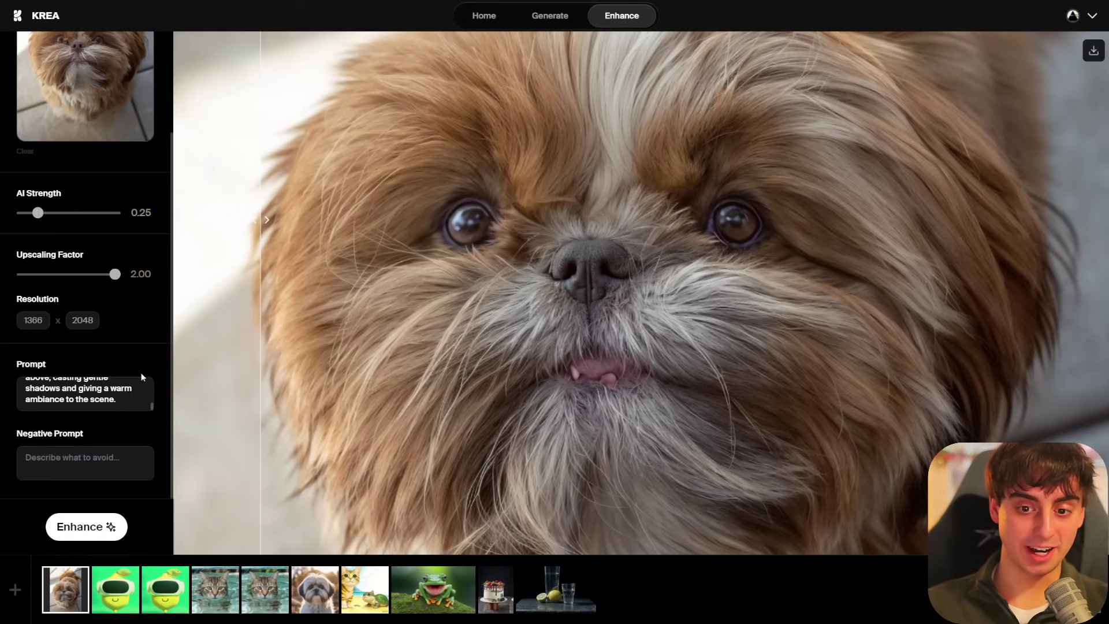
pyautogui.click(82, 524)
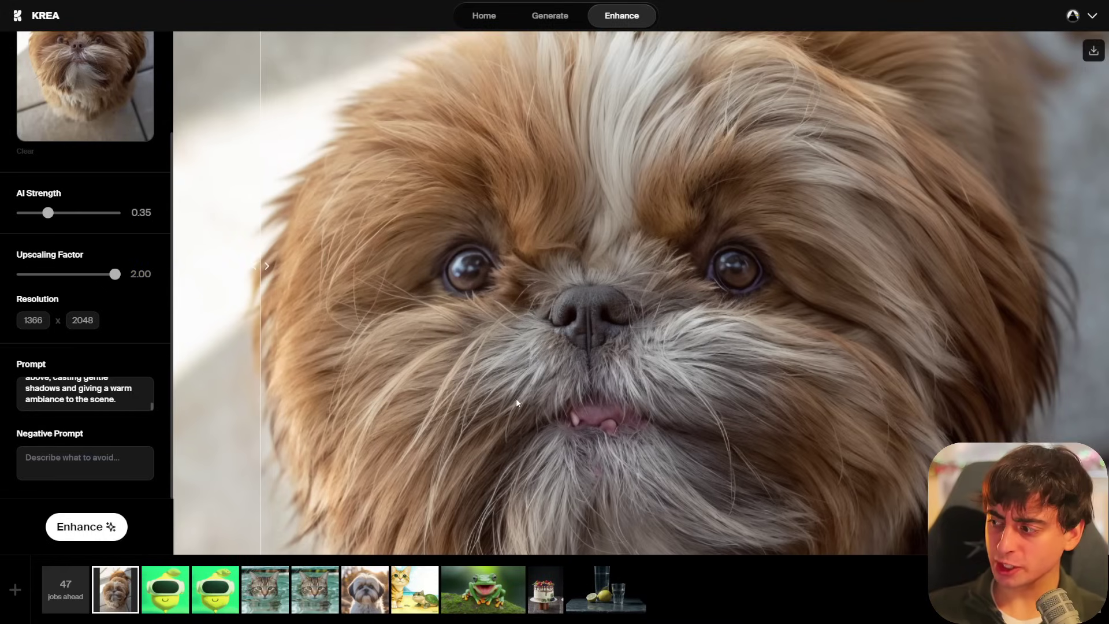
# - Highlight 'pink tongue' in the prompt and drag the compare divider across the enhanced dog
pyautogui.click(70, 396)
pyautogui.scroll(5, 70, 396)
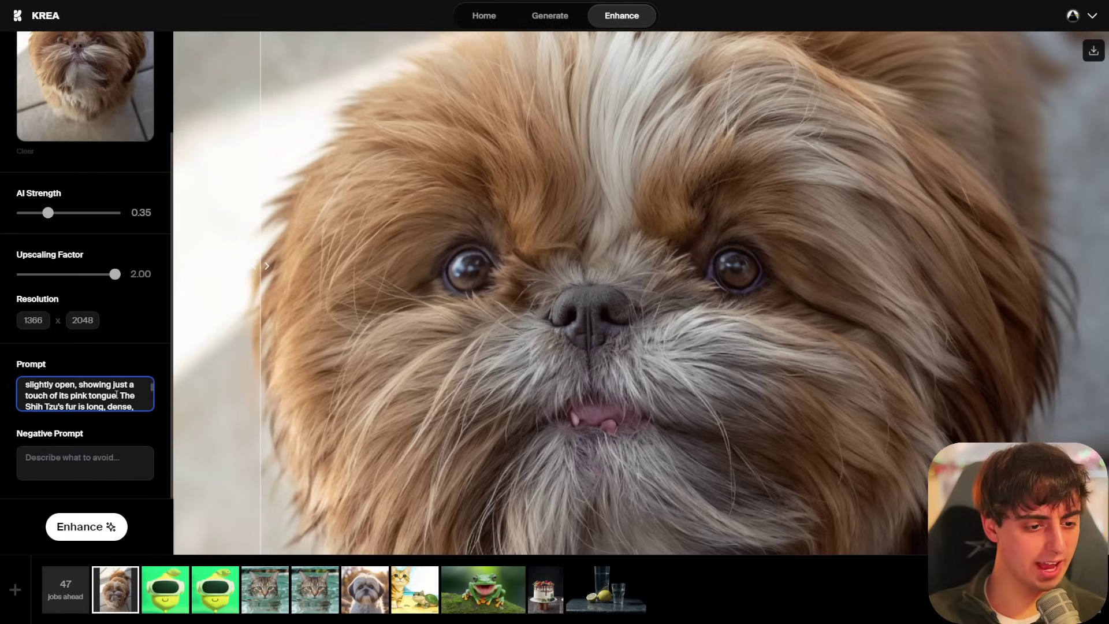
pyautogui.moveTo(117, 396); pyautogui.dragTo(65, 395)
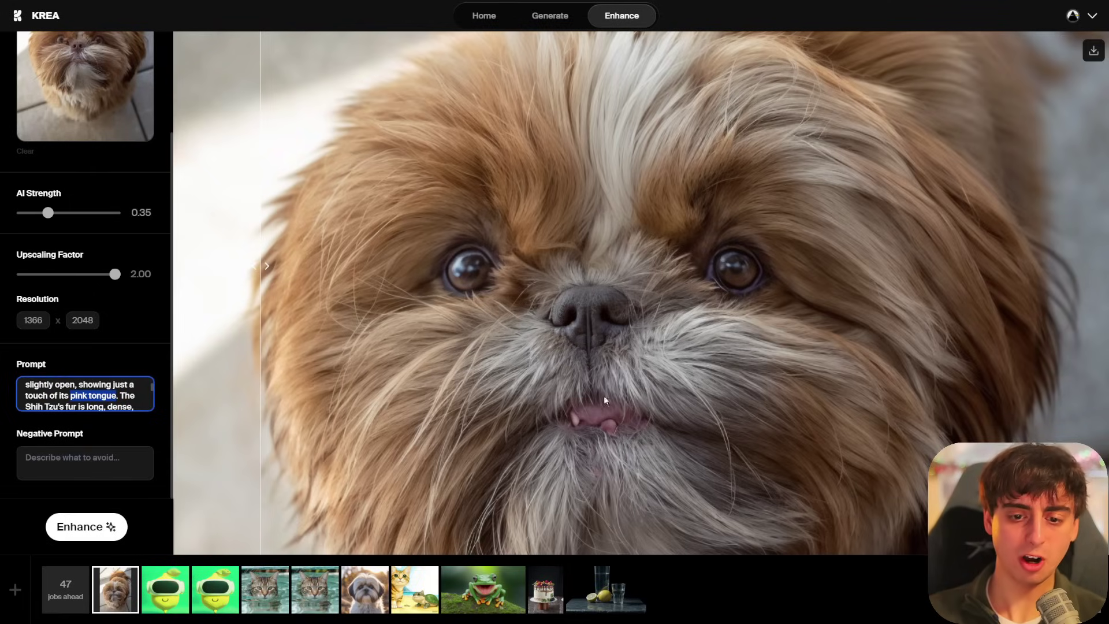
pyautogui.scroll(-2, 525, 411)
pyautogui.moveTo(258, 185); pyautogui.dragTo(947, 236)
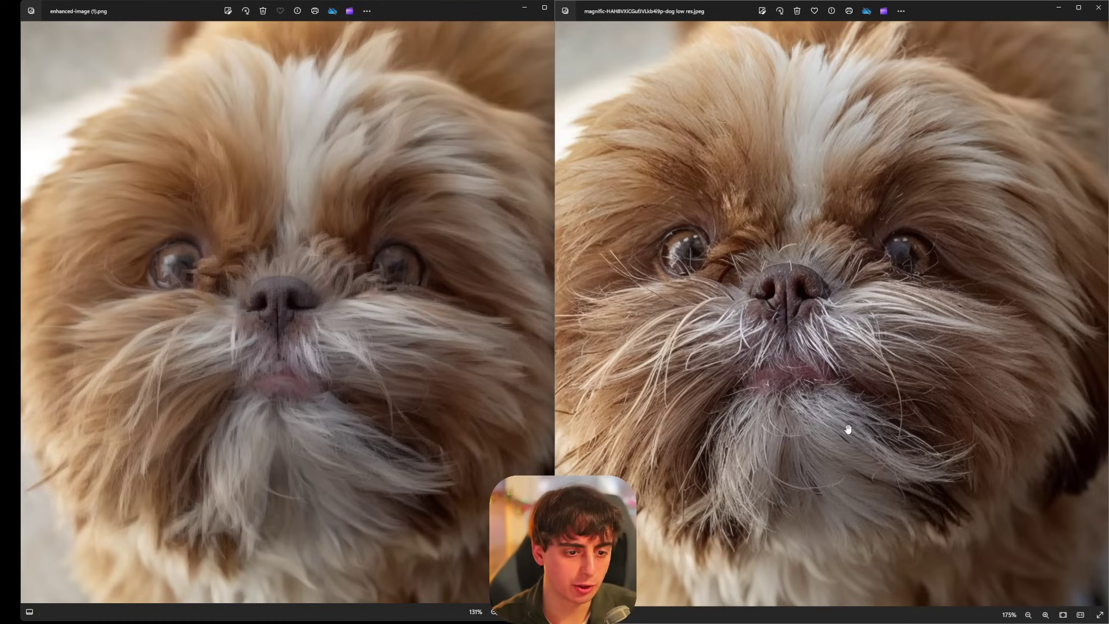
# - Bring the Krea dog result window forward and adjust its view beside Magnific's upscale
pyautogui.moveTo(379, 409); pyautogui.dragTo(377, 399)
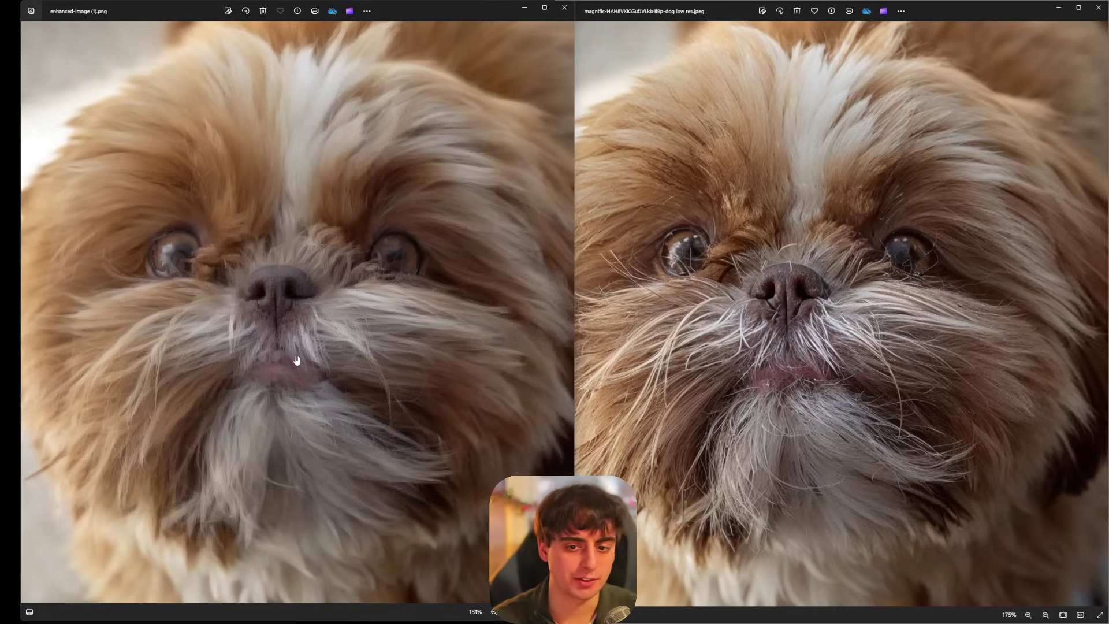
pyautogui.moveTo(296, 358); pyautogui.dragTo(294, 365)
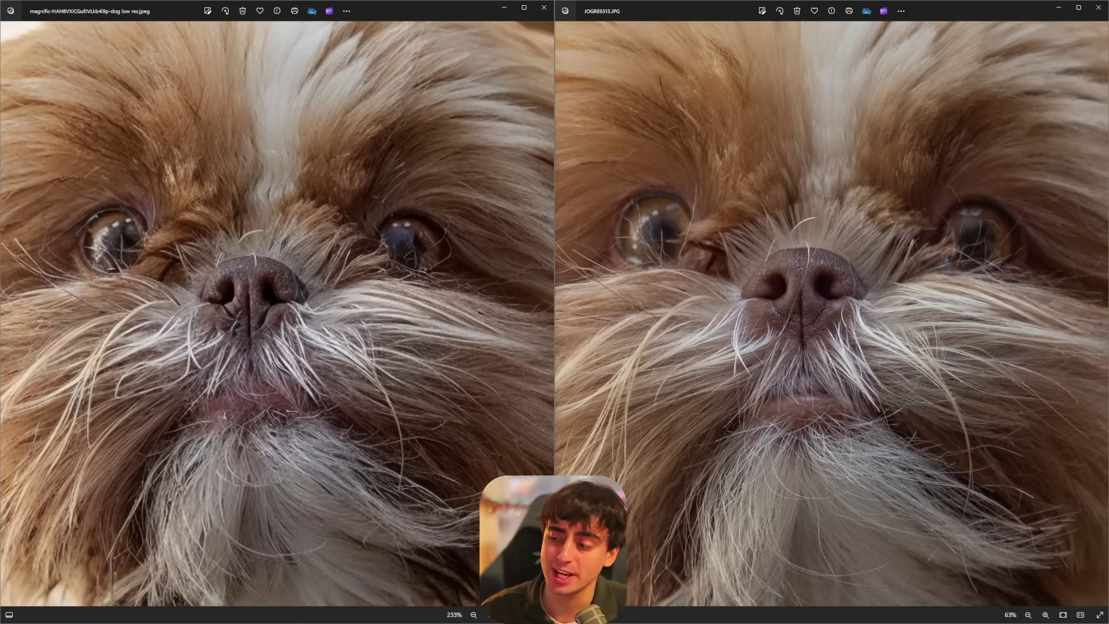
# - Switch to the Krea enhanced dog image and pan around its eyes and nose beside the original
pyautogui.hotkey('alt', 'Tab')
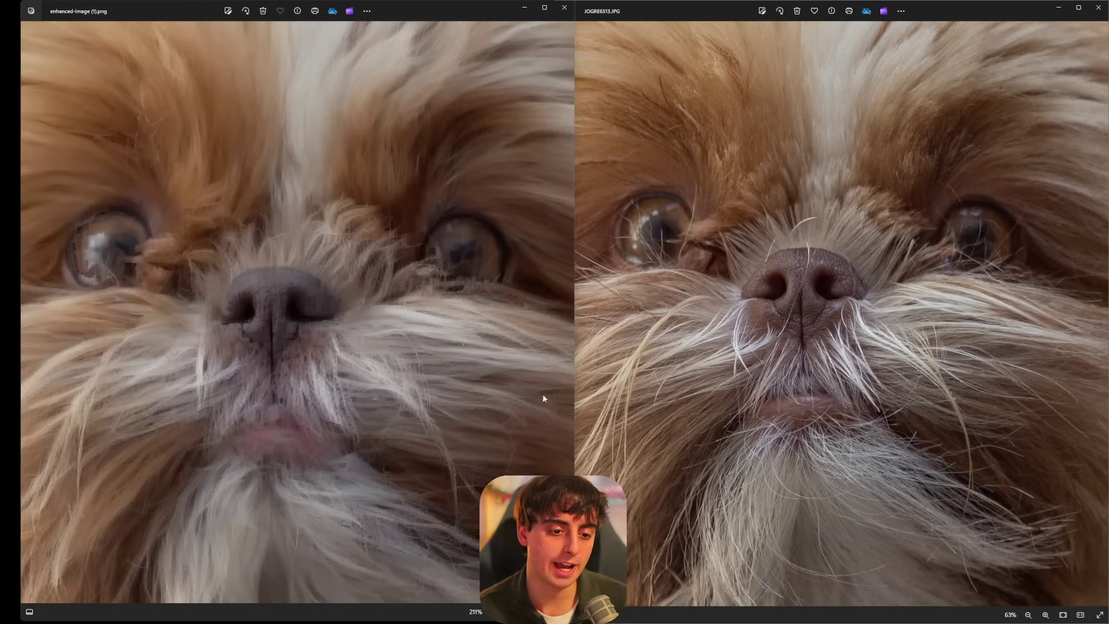
pyautogui.scroll(-1, 398, 370)
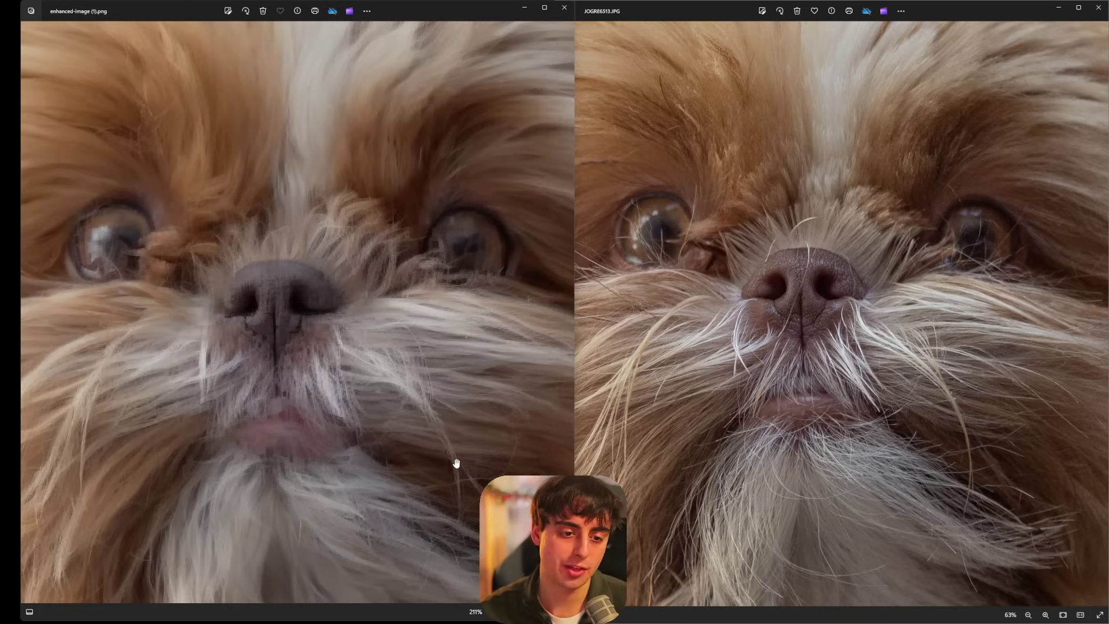
pyautogui.moveTo(408, 346)
pyautogui.mouseDown()
pyautogui.moveTo(408, 441)
pyautogui.moveTo(405, 335)
pyautogui.mouseUp()
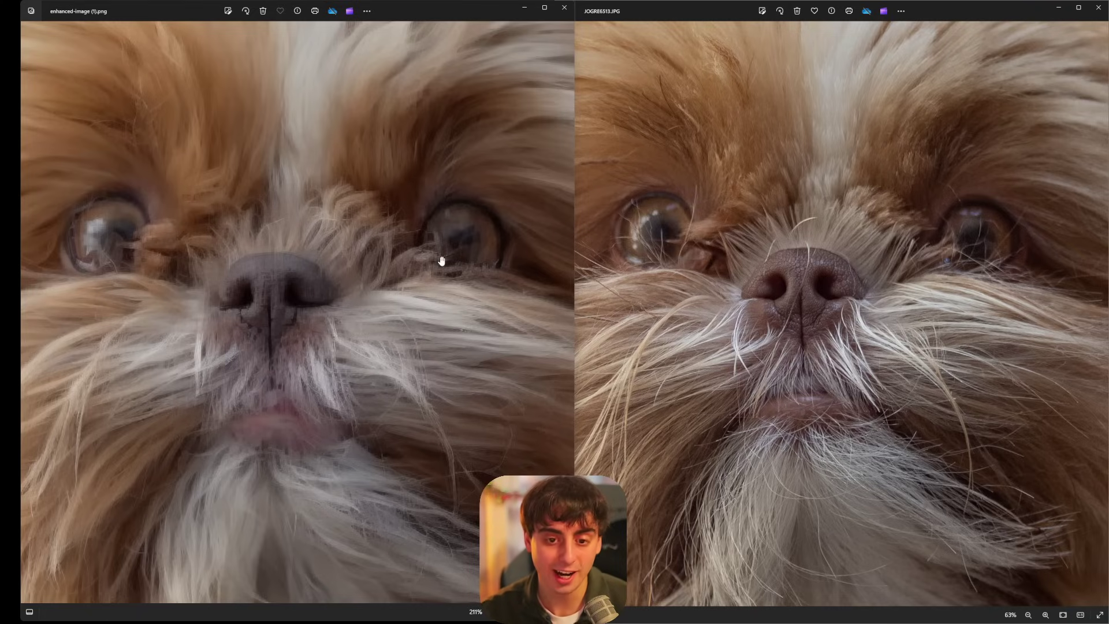
pyautogui.moveTo(447, 436); pyautogui.dragTo(453, 406)
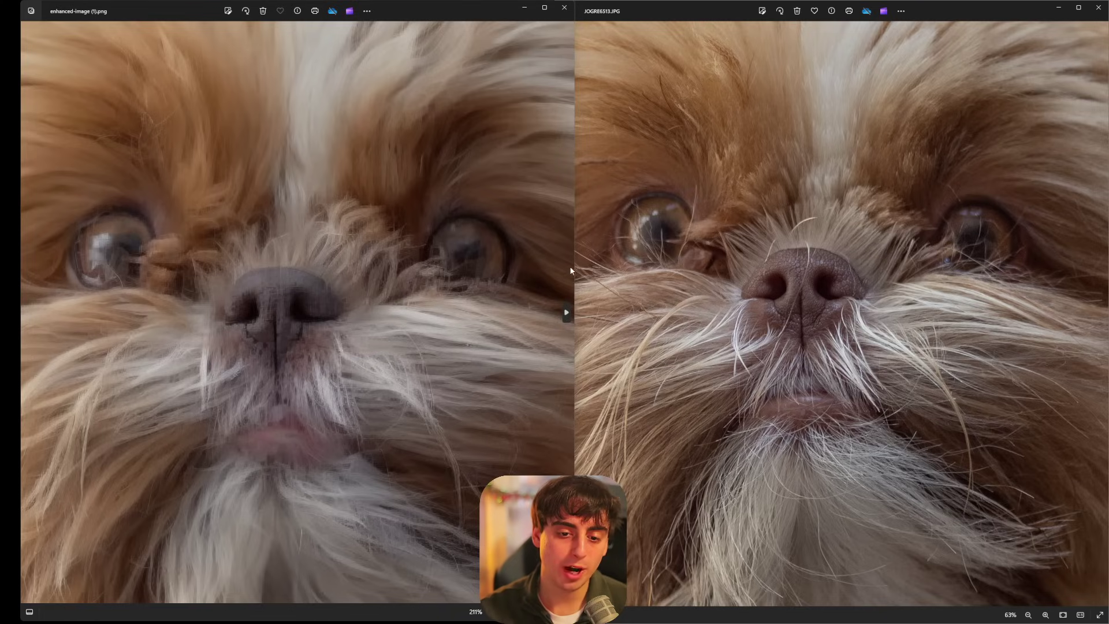
pyautogui.click(590, 57)
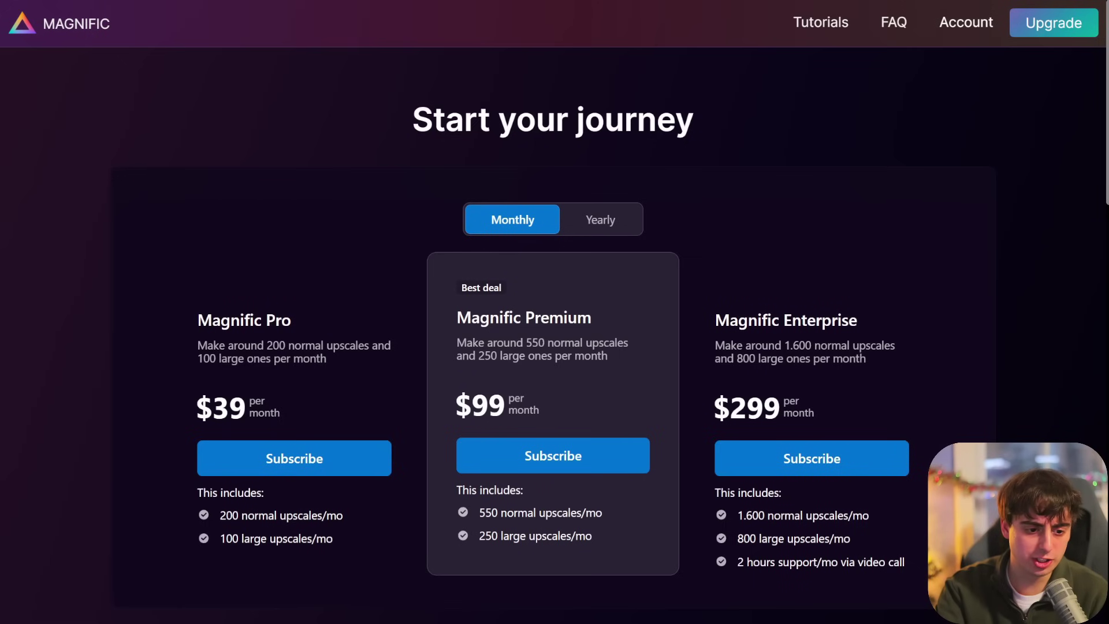
# - Highlight the Magnific Pro plan's 200 normal and 100 large upscales per month
pyautogui.scroll(-1, 553, 346)
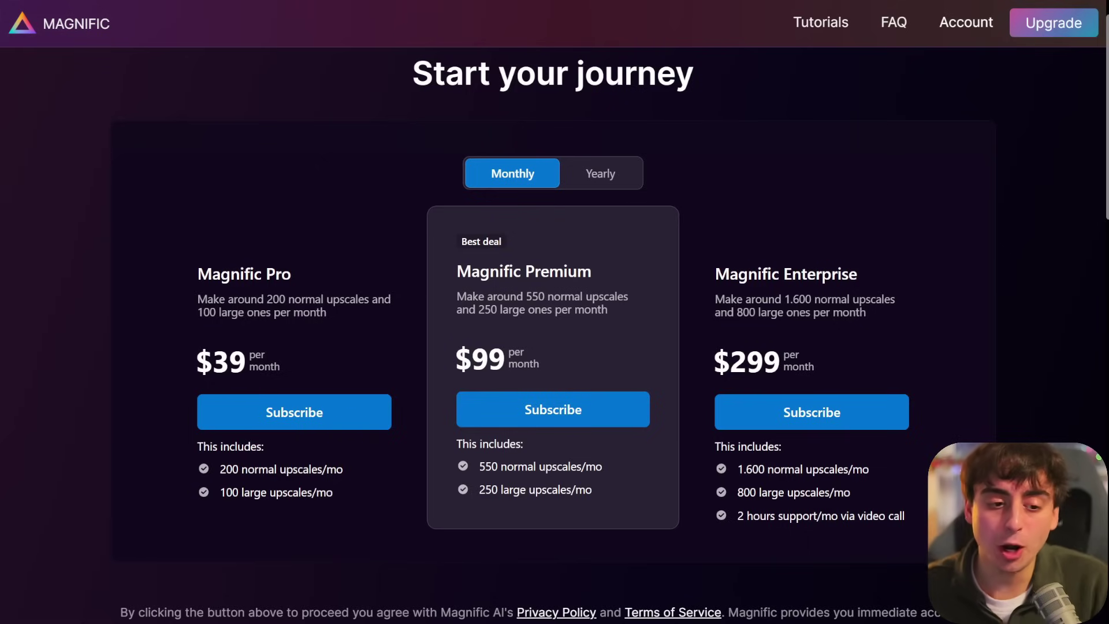
pyautogui.doubleClick(276, 298)
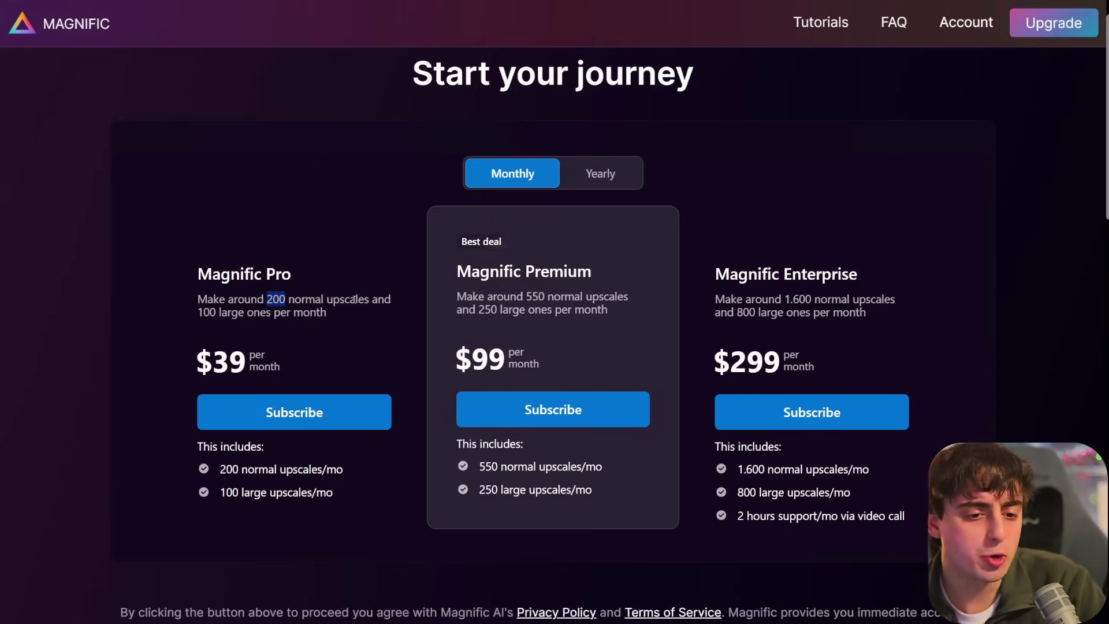
pyautogui.doubleClick(206, 312)
pyautogui.moveTo(331, 320); pyautogui.dragTo(275, 318)
pyautogui.click(272, 279)
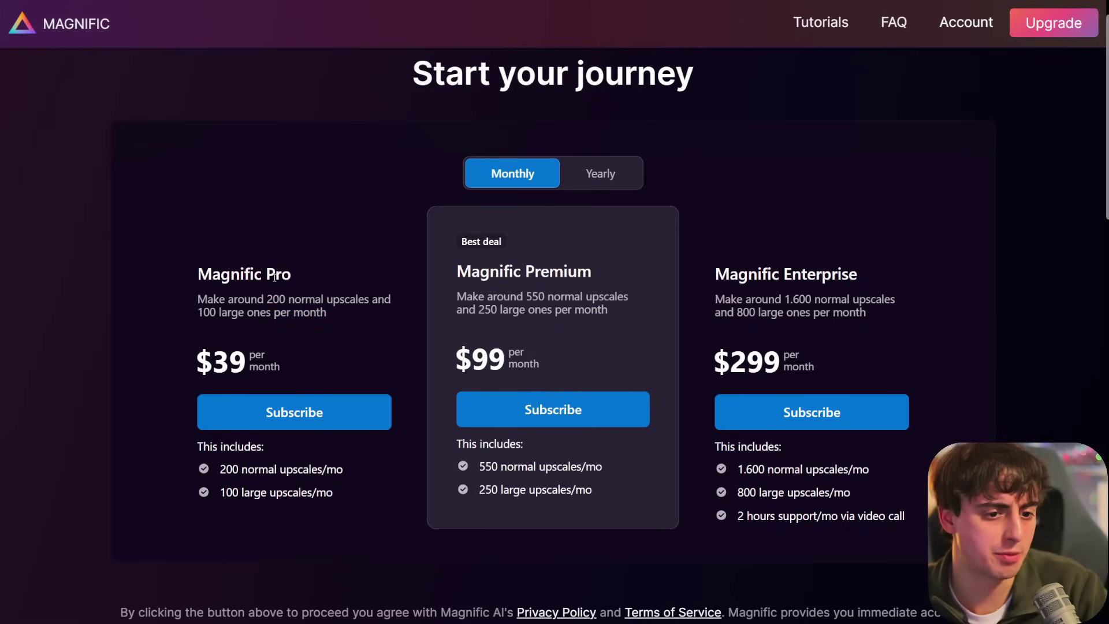
pyautogui.tripleClick(363, 283)
pyautogui.click(306, 355)
# - Highlight the Pro plan's $39 monthly price alongside its upscale allowances
pyautogui.moveTo(306, 355); pyautogui.dragTo(197, 361)
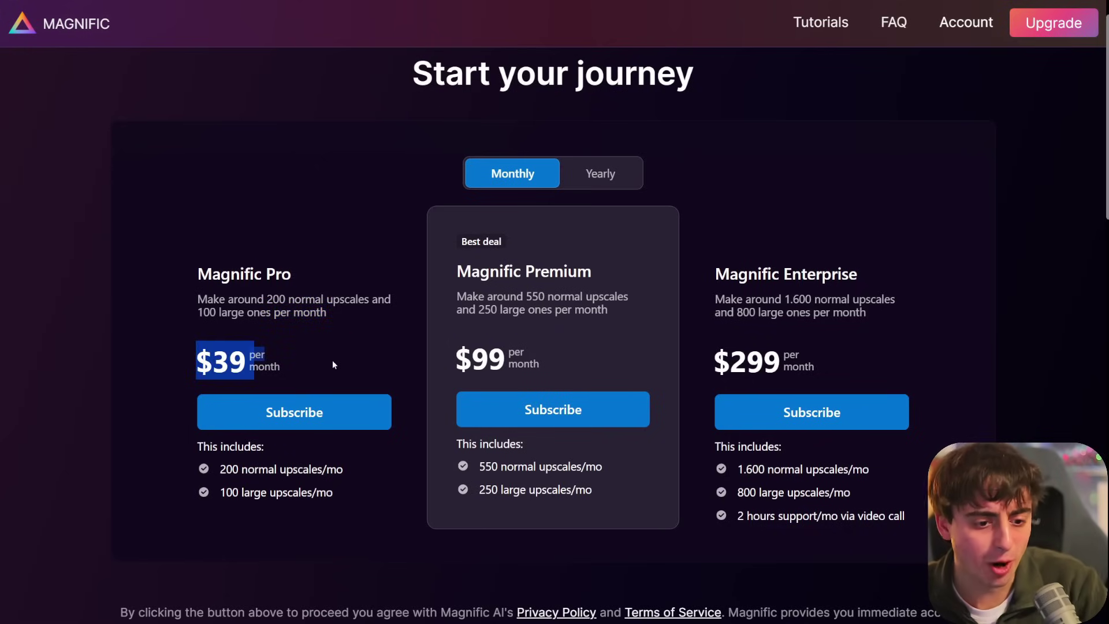
pyautogui.moveTo(333, 362); pyautogui.dragTo(179, 359)
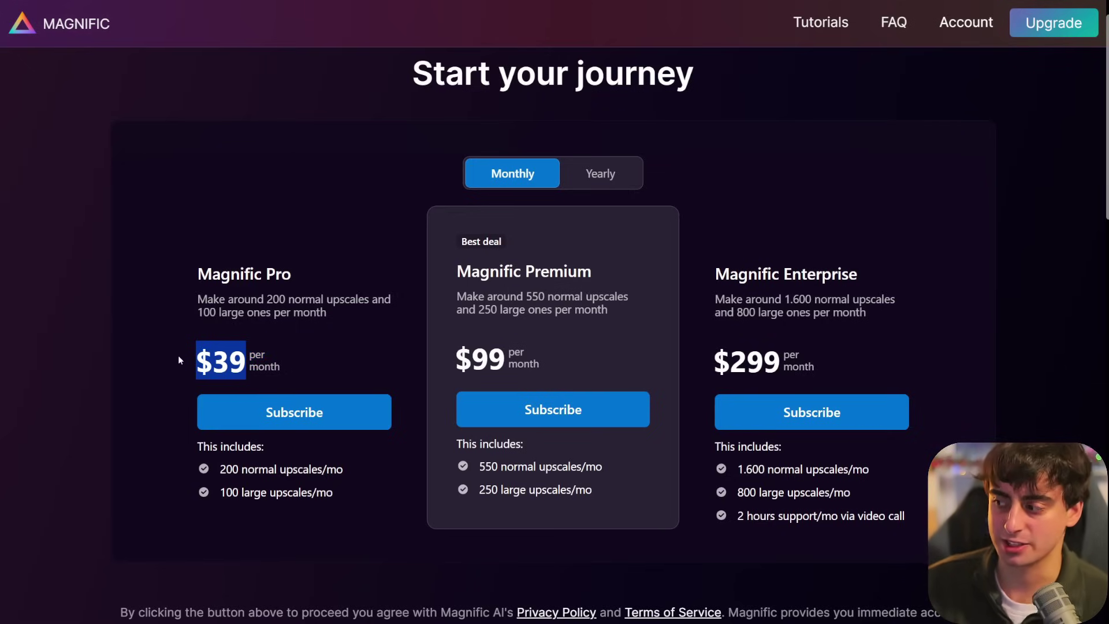
pyautogui.click(177, 355)
pyautogui.moveTo(247, 359); pyautogui.dragTo(196, 359)
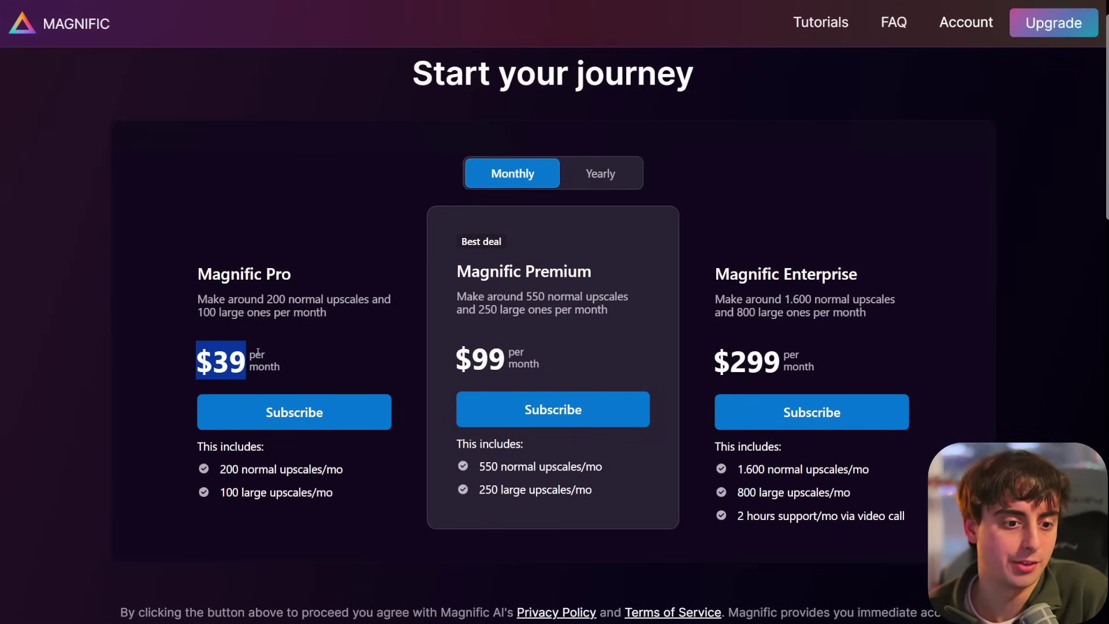
pyautogui.moveTo(266, 300); pyautogui.dragTo(322, 292)
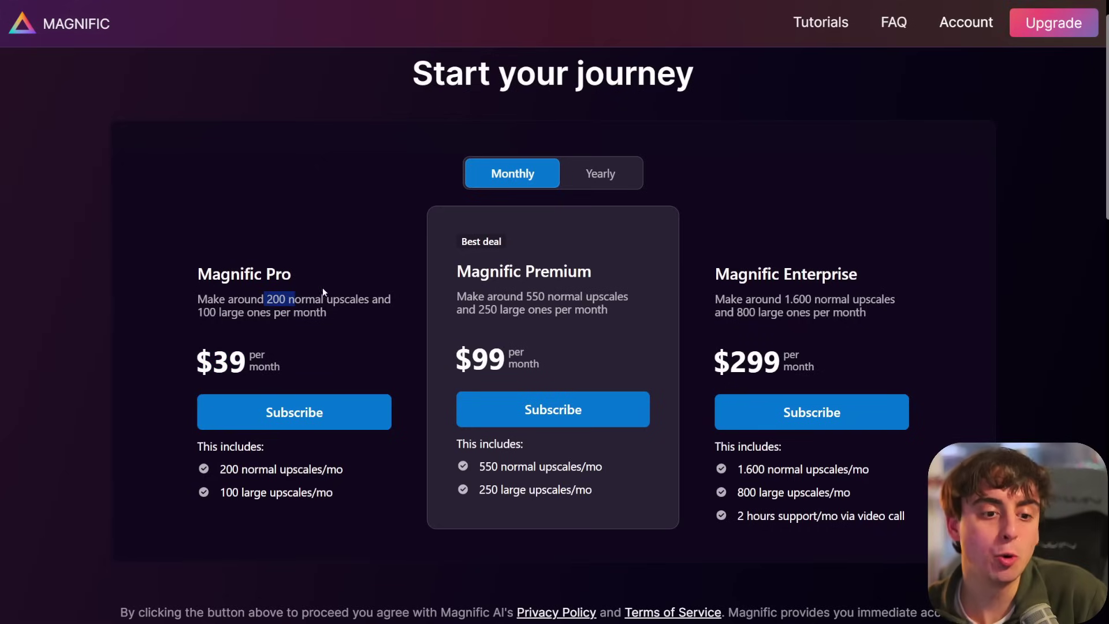
pyautogui.moveTo(196, 320); pyautogui.dragTo(296, 315)
pyautogui.click(316, 338)
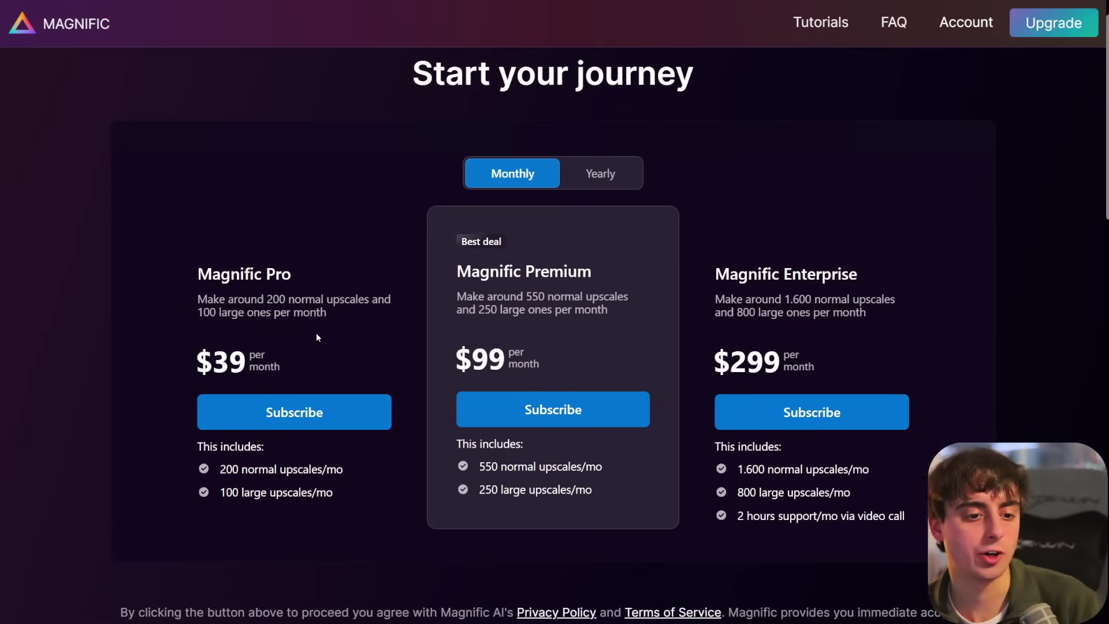
pyautogui.moveTo(247, 359); pyautogui.dragTo(195, 368)
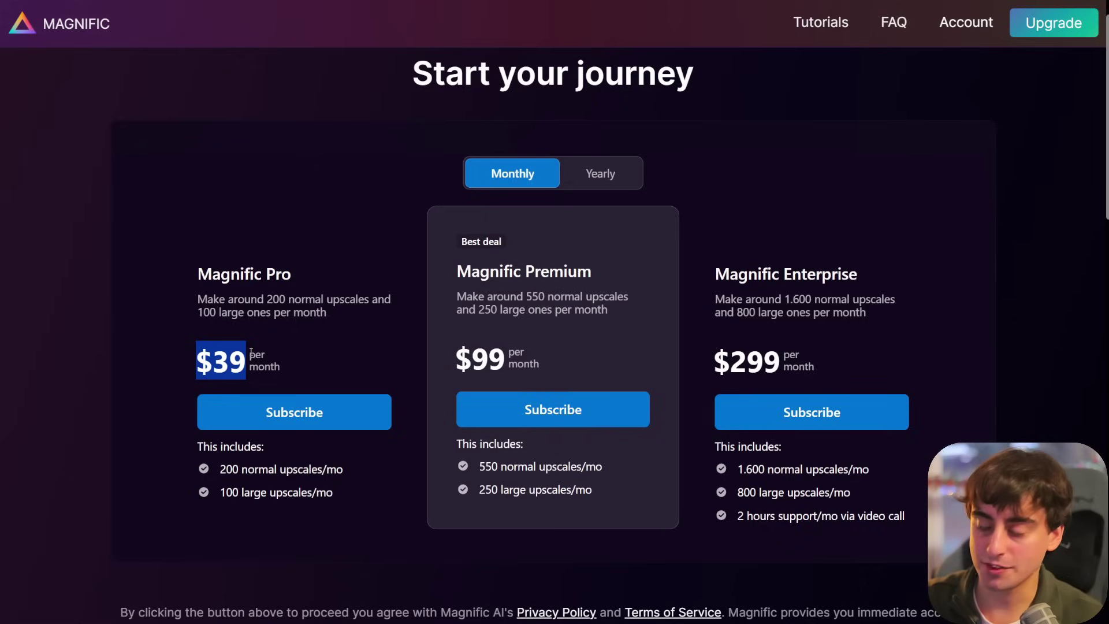
pyautogui.click(1072, 381)
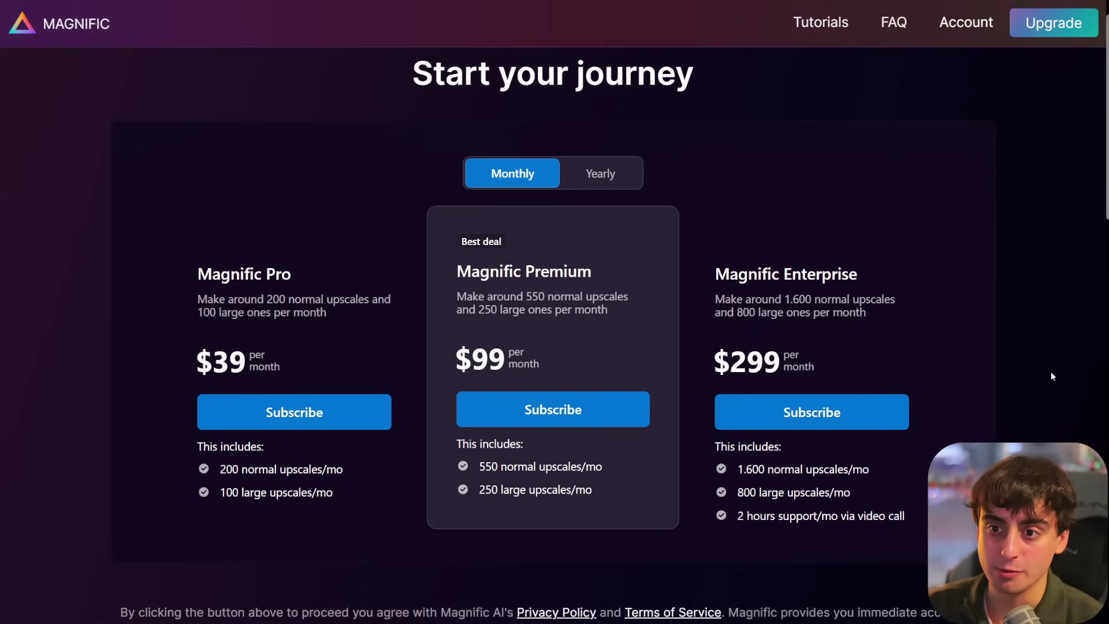
pyautogui.scroll(1, 1095, 151)
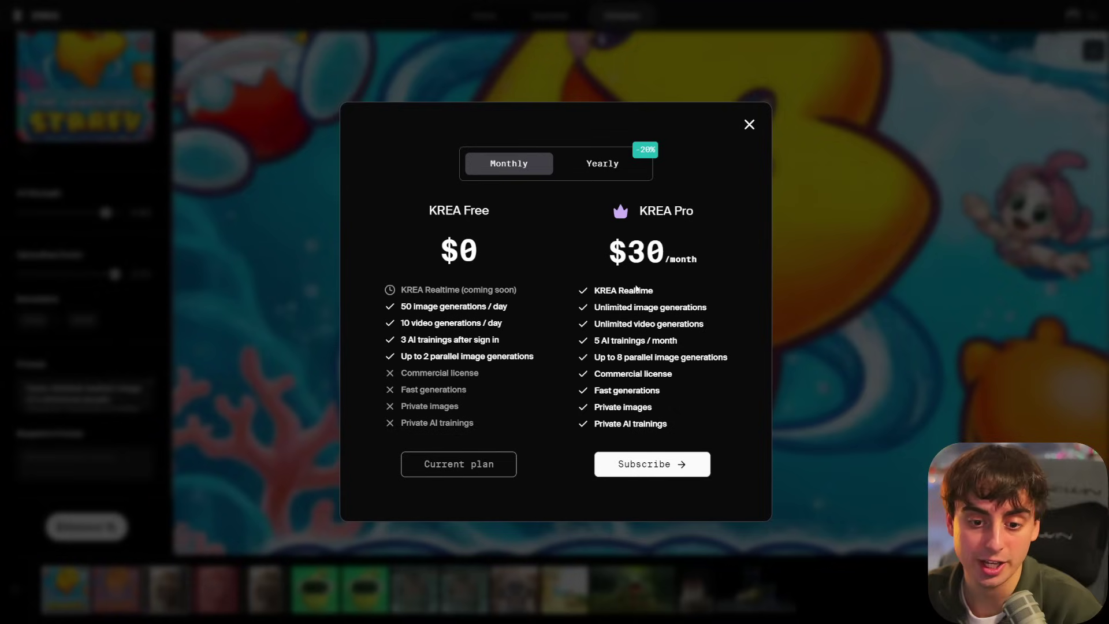
# - Highlight the KREA Pro column's features: $30 per month, unlimited generations, 5 AI trainings, commercial license
pyautogui.moveTo(678, 428); pyautogui.dragTo(626, 215)
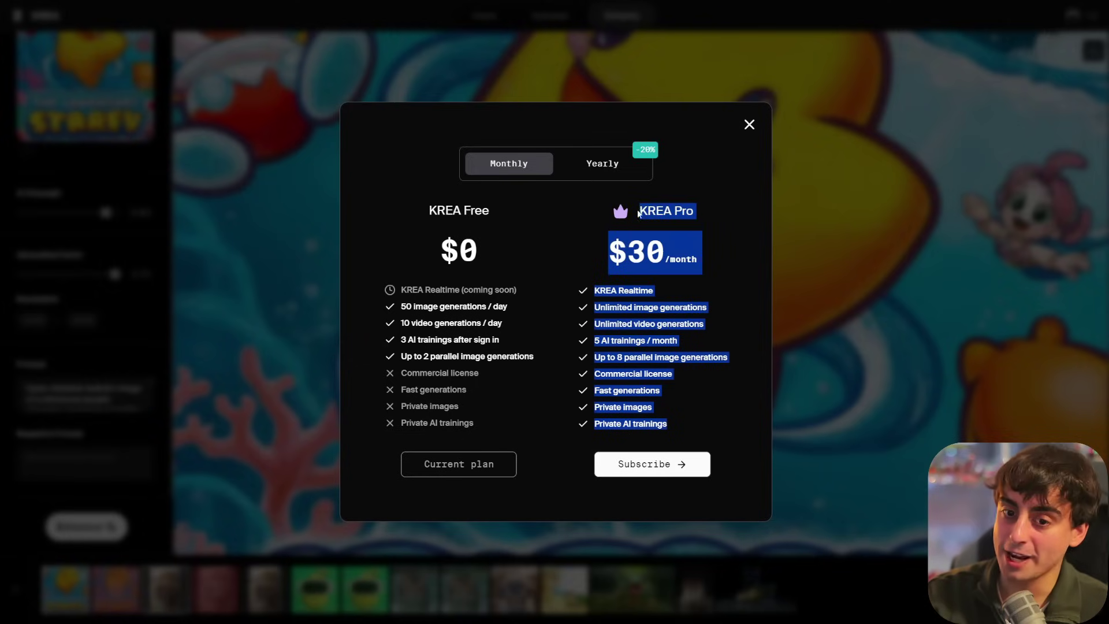